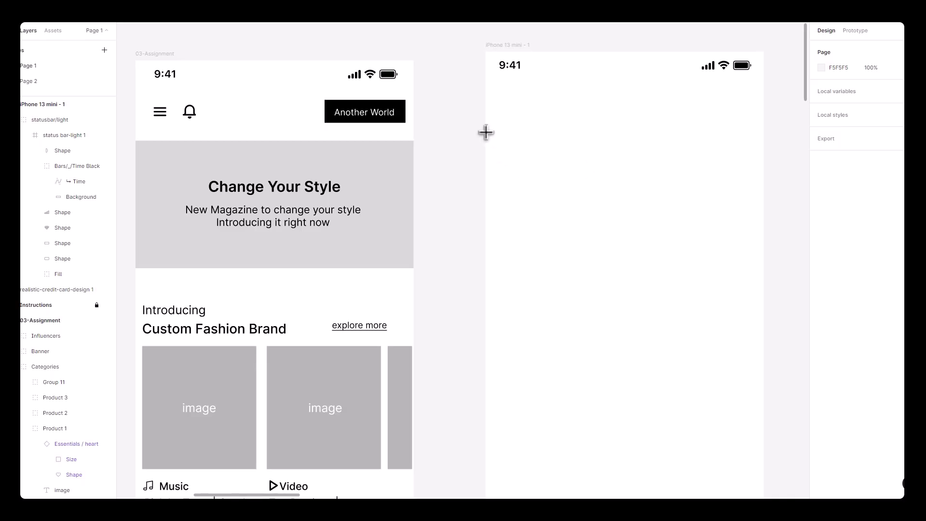
Step: Draw a grey header bar about 375 by 48 below the status bar and paste the menu icon, bell icon and Another World button
left_click_drag(485, 130, 765, 182)
key("ctrl+v")
scroll(772, 213, "up", 3)
scroll(740, 240, "left", 2)
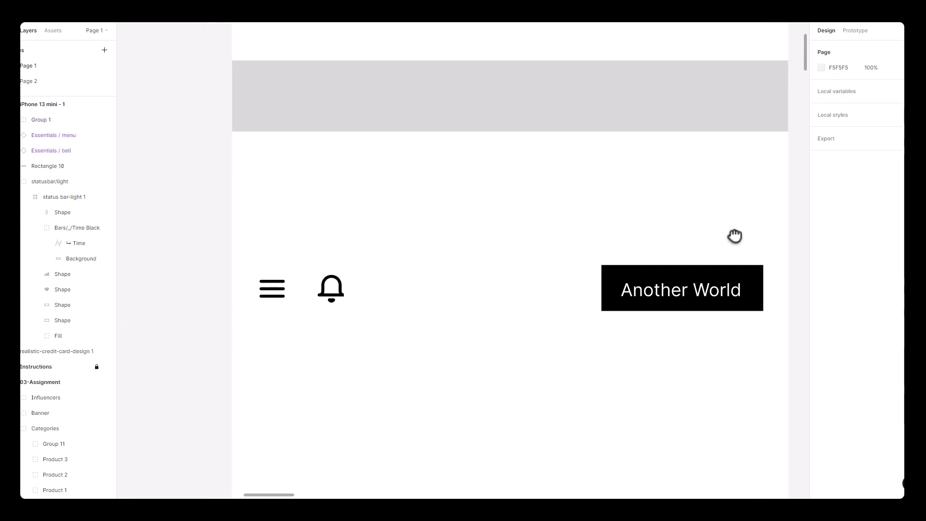
Step: Move the menu and bell icons onto the grey header bar's left end and the Another World label onto its right end
scroll(449, 260, "right", 3)
left_click_drag(449, 260, 417, 336)
left_click(221, 360)
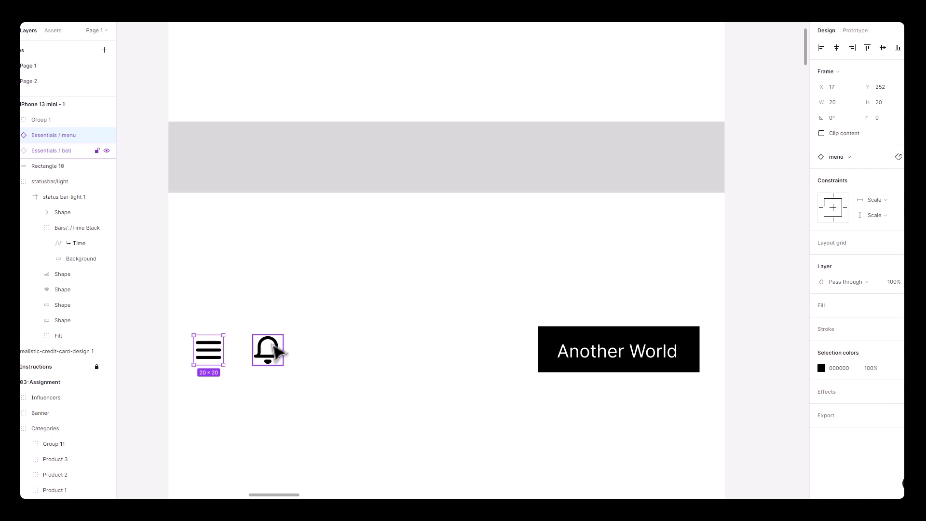
left_click(268, 355, "shift")
left_click_drag(277, 344, 261, 155)
left_click_drag(594, 351, 604, 163)
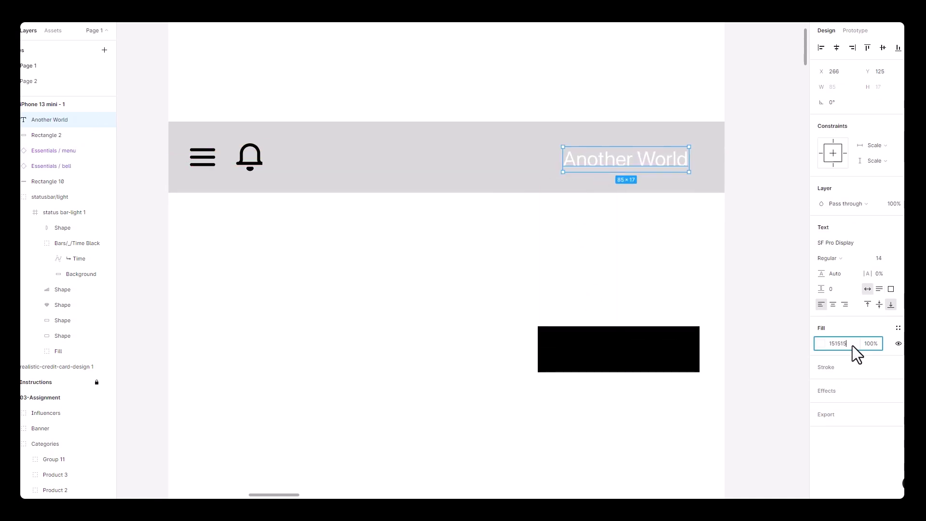
Step: Set the Another World label's fill to 151515 and its font weight to Medium
key("Return")
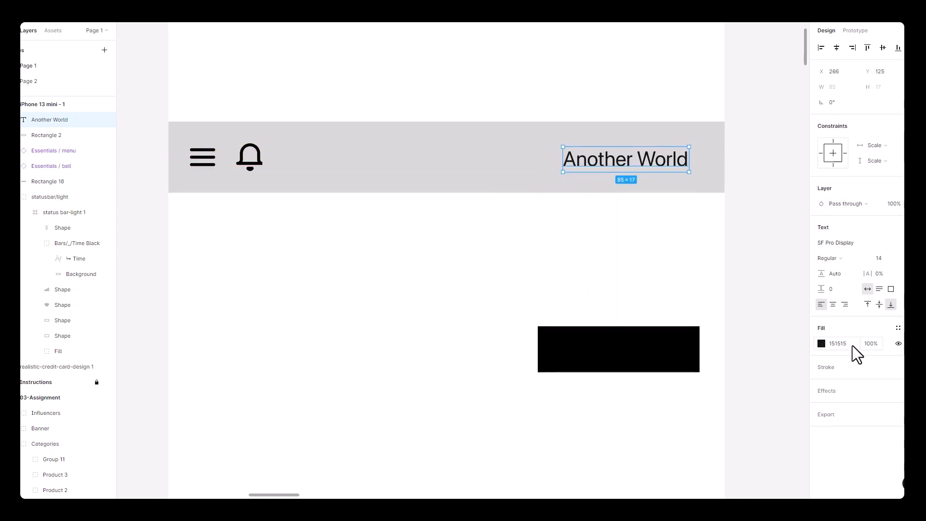
left_click(834, 263)
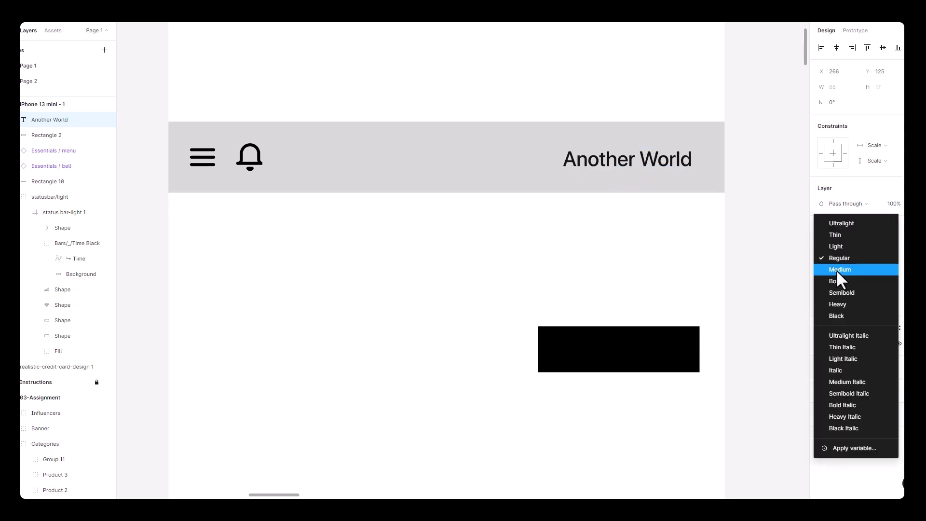
left_click(836, 269)
left_click(771, 214)
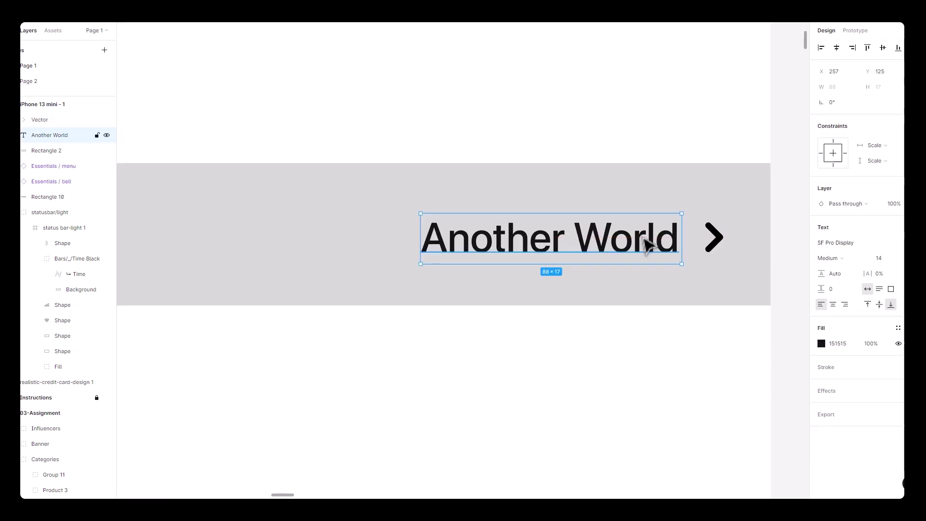
Step: Group the Another World label with the chevron beside it
key("shift+0")
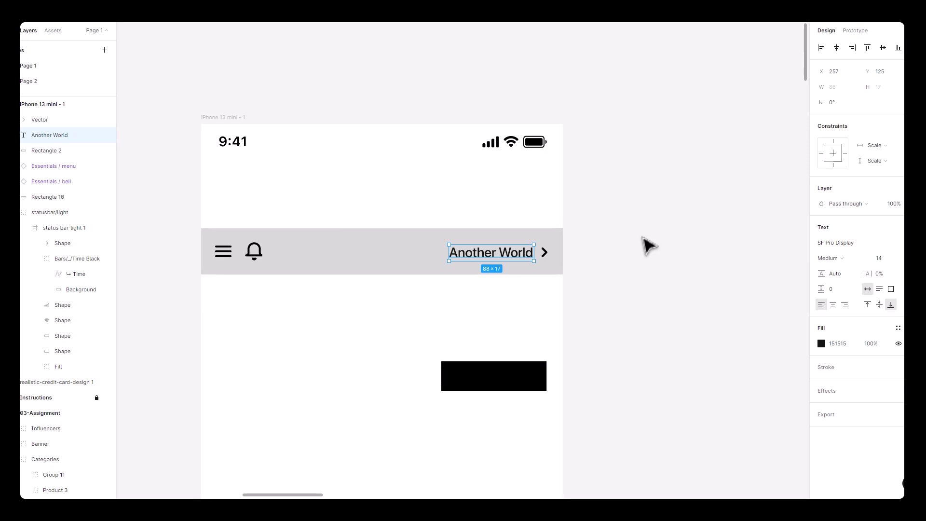
left_click(647, 244)
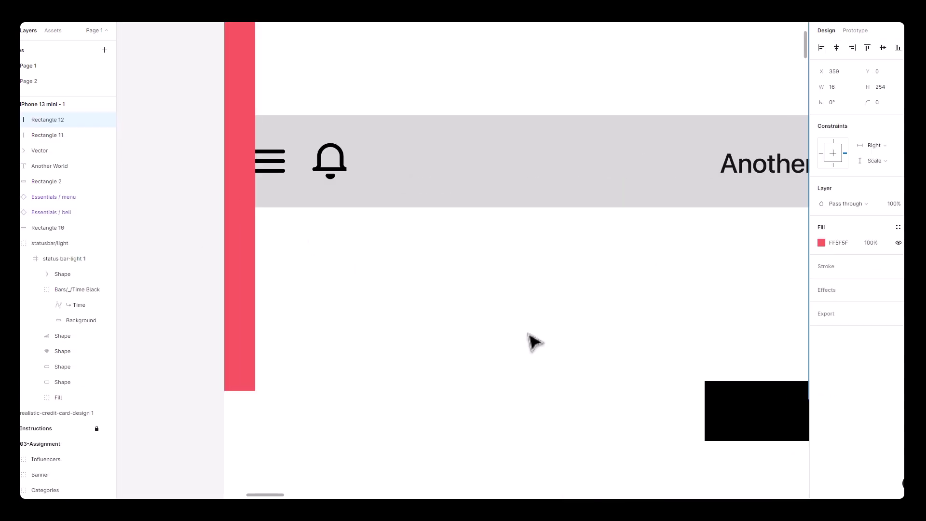
left_click(658, 203)
left_click(694, 197, "shift")
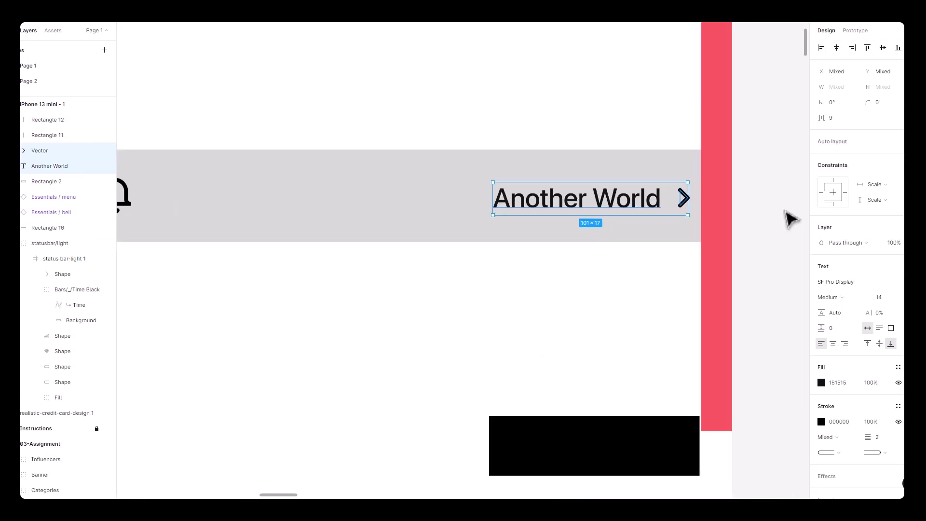
key("ctrl+g")
Step: Position the menu and bell icons together against the red left margin guide
scroll(579, 212, "left", 5)
left_click(355, 209)
left_click(401, 207, "shift")
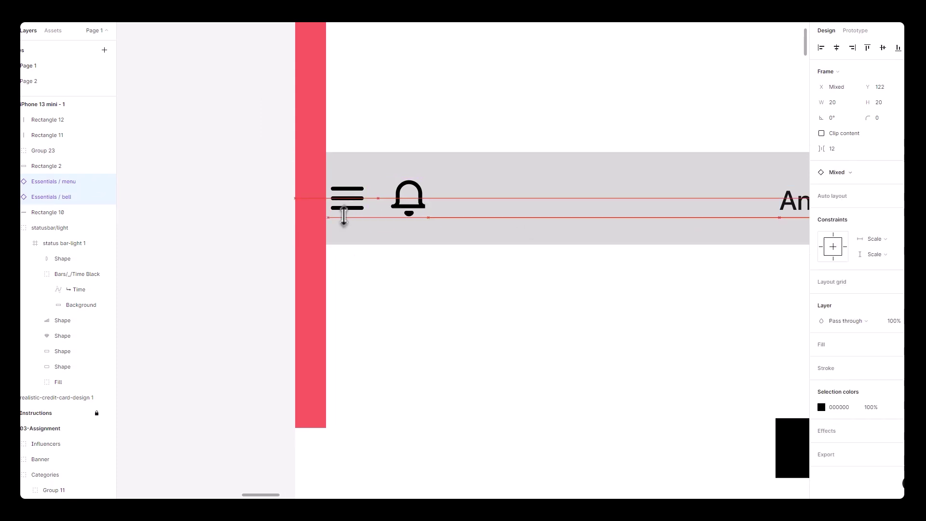
left_click(459, 323)
key("minus")
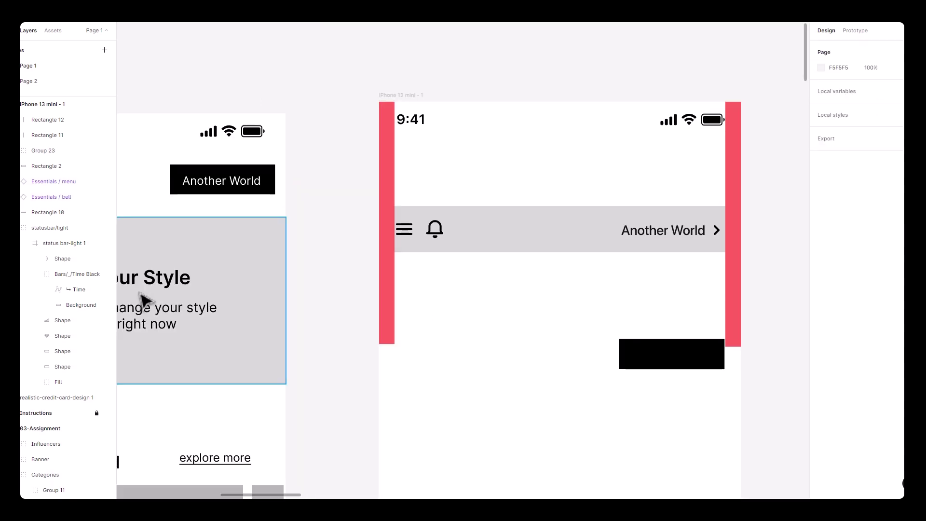
Step: Align the menu icon, bell icon and Another World group on their vertical centers
left_click(404, 230)
left_click(435, 229, "shift")
left_click(664, 230, "shift")
left_click(883, 47)
key("Escape")
Step: Delete both red margin guides from the iPhone 13 mini frame
left_click(738, 182)
left_click(393, 149, "shift")
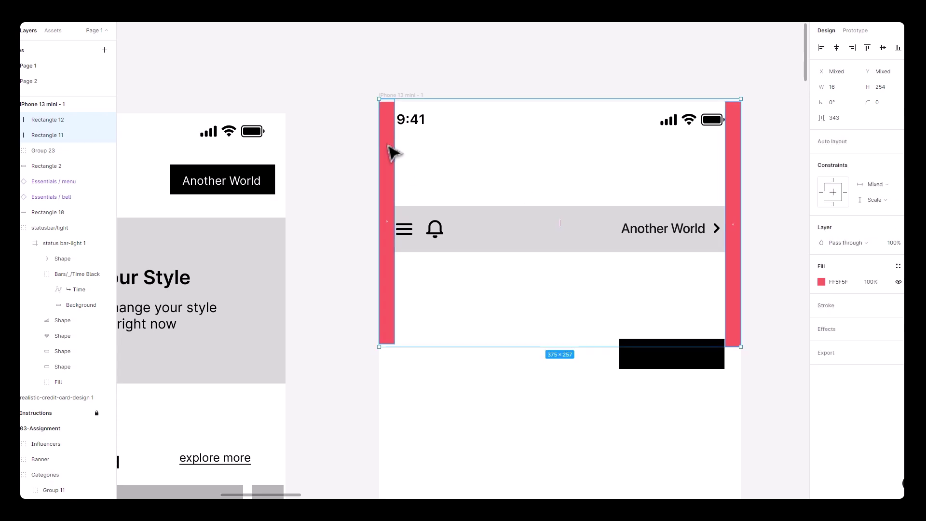
key("Delete")
Step: Group the header bar with its contents and move the group directly below the status bar, using a pasted red rectangle as spacer
left_click_drag(368, 191, 790, 273)
key("ctrl+g")
left_click_drag(579, 241, 579, 176)
scroll(578, 175, "up", 5)
key("ctrl+v")
left_click_drag(529, 336, 527, 351)
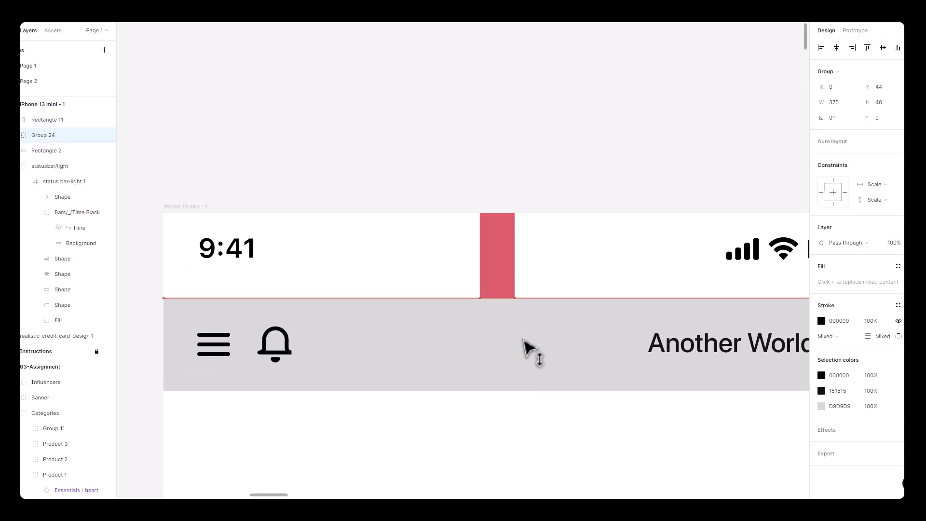
Step: Delete the red spacer rectangle and the leftover black button rectangle
key("Escape")
left_click(513, 239)
key("Delete")
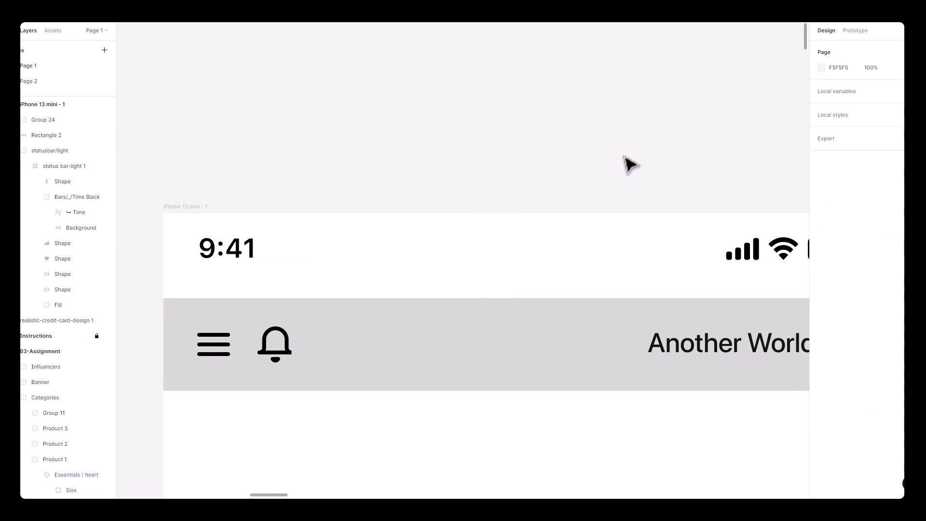
scroll(555, 101, "down", 4)
key("minus")
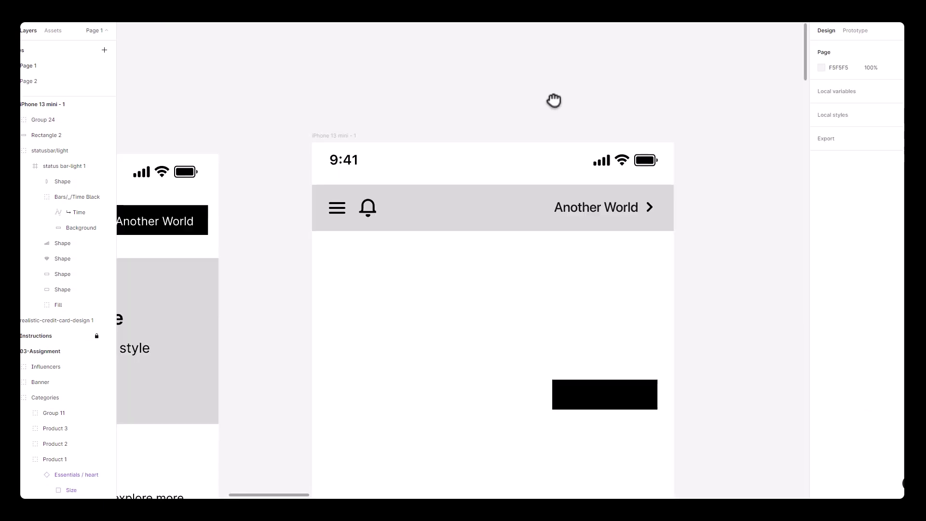
scroll(703, 256, "down", 2)
left_click(647, 302)
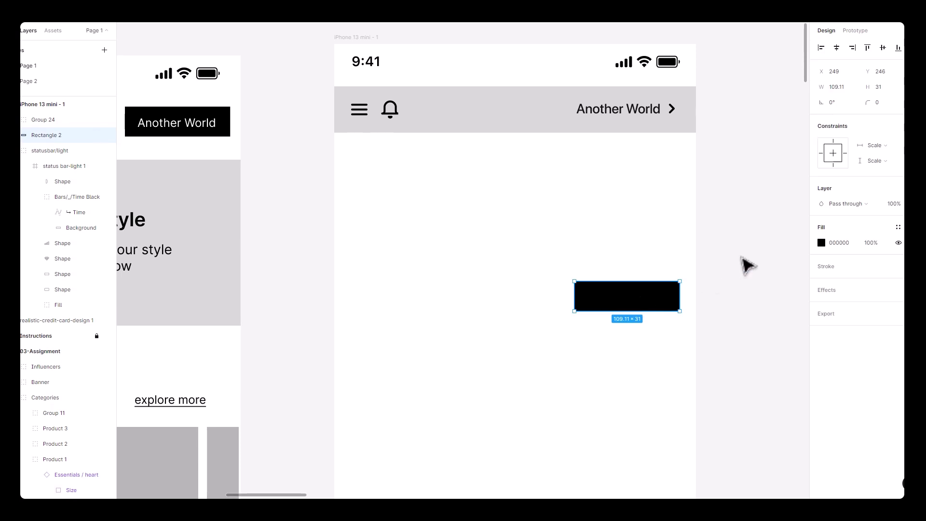
key("Delete")
Step: Duplicate the Hero Banner group from the 03-Assignment frame into the iPhone 13 mini frame
left_click_drag(287, 260, 523, 242)
left_click(359, 267)
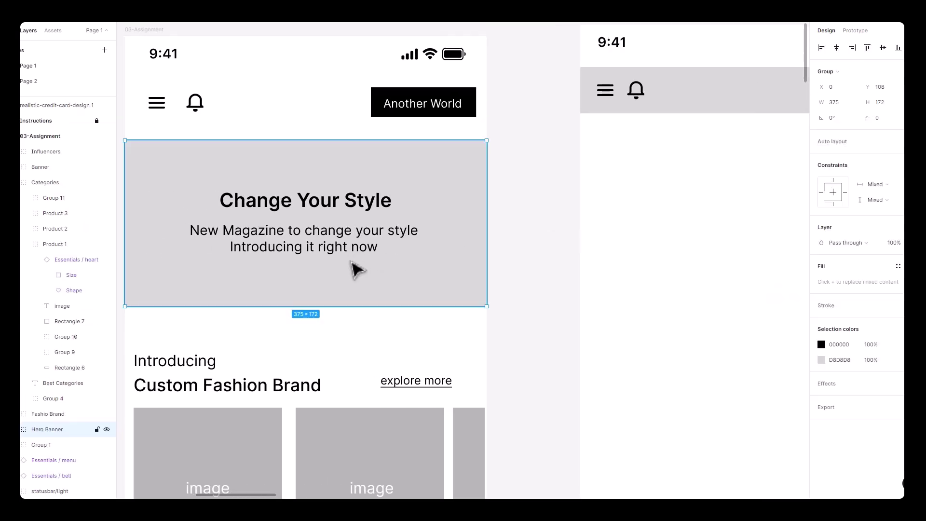
left_click_drag(273, 293, 788, 320)
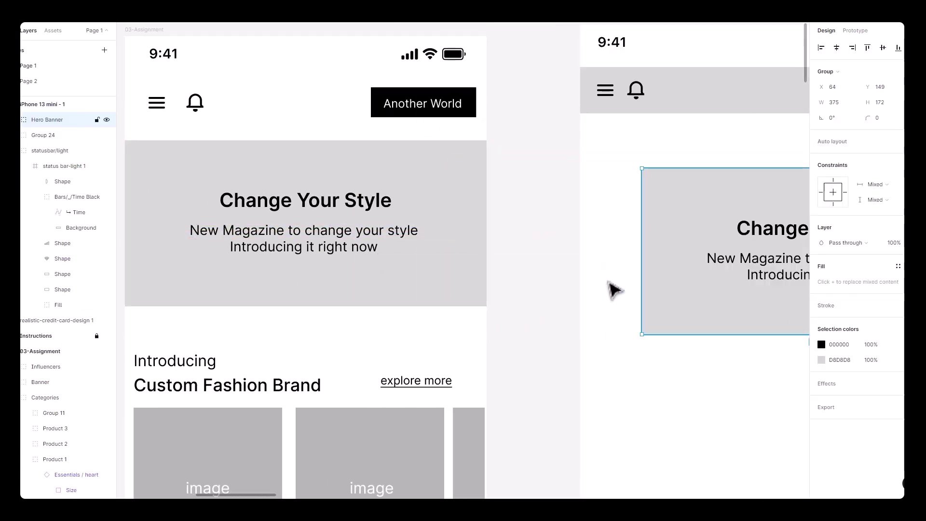
Step: Ungroup the copied banner and place its background rectangle flush beneath the header at X 0, Y 92
left_click_drag(484, 241, 436, 225)
scroll(633, 275, "right", 4)
left_click_drag(632, 275, 589, 262)
key("ctrl+shift+g")
key("Escape")
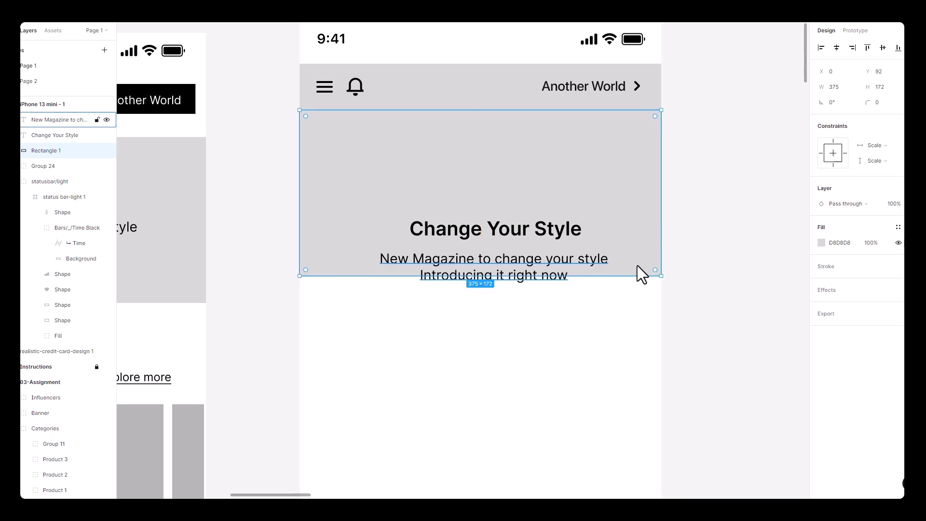
Step: Extend the banner's background rectangle down the frame to a height of about 1010
scroll(665, 187, "down", 5)
left_click_drag(651, 168, 651, 487)
scroll(720, 224, "down", 5)
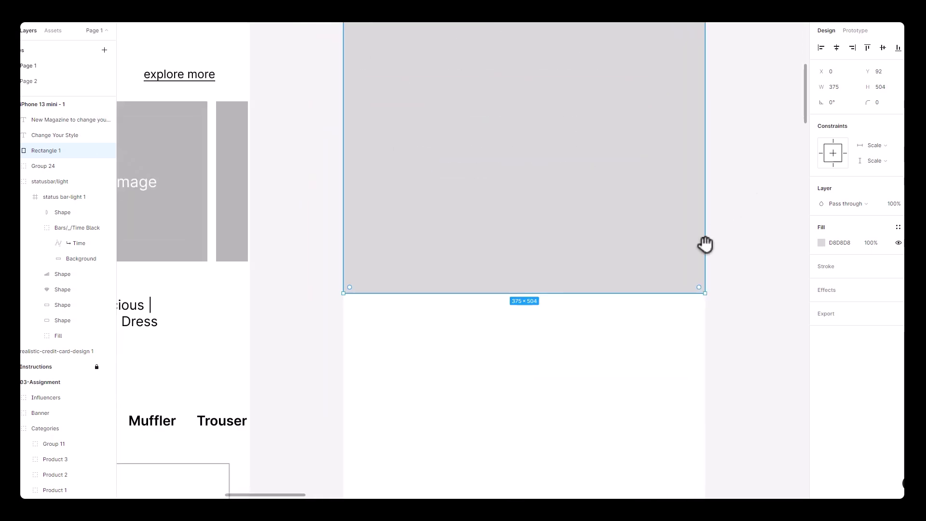
left_click_drag(678, 294, 680, 441)
scroll(717, 182, "up", 10)
scroll(717, 182, "up", 10)
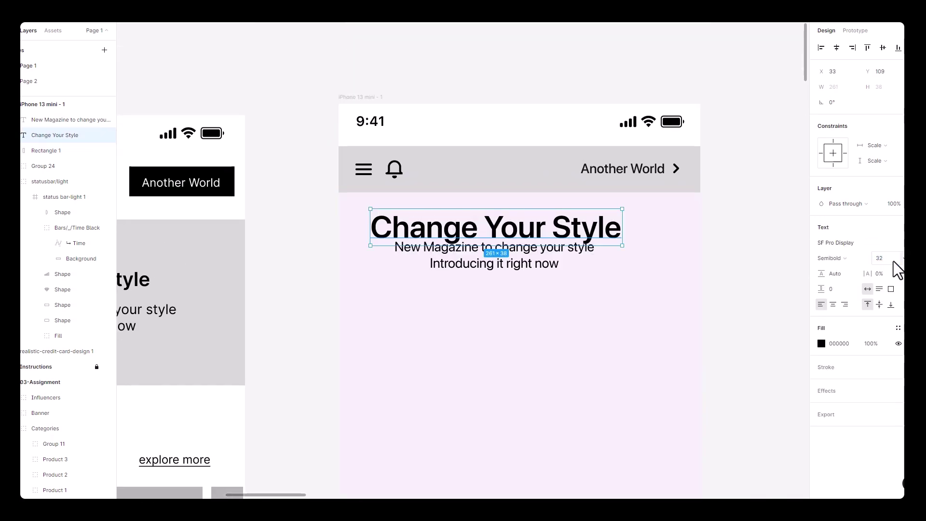
Step: Move the Change Your Style heading toward the left margin and left-align the New Magazine subtitle beneath it
left_click(762, 256)
left_click_drag(496, 234, 483, 227)
left_click(474, 263)
key("alt+super+l")
left_click_drag(560, 258, 521, 257)
Step: Set the New Magazine subtitle's font size to 14
left_click(883, 258)
type("14")
key("Return")
key("Escape")
Step: Draw a white card below the subtitle, 343 by 352 with a corner radius of 28, centered in the frame
key("shift+0")
key("r")
left_click_drag(414, 170, 567, 340)
left_click(822, 242)
left_click_drag(722, 252, 693, 161)
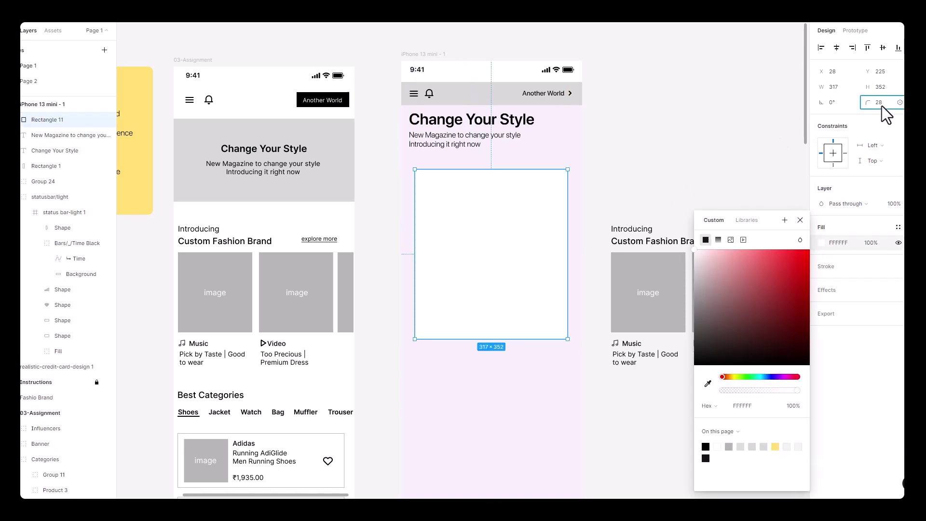
key("Escape")
scroll(482, 194, "up", 3)
left_click(509, 172)
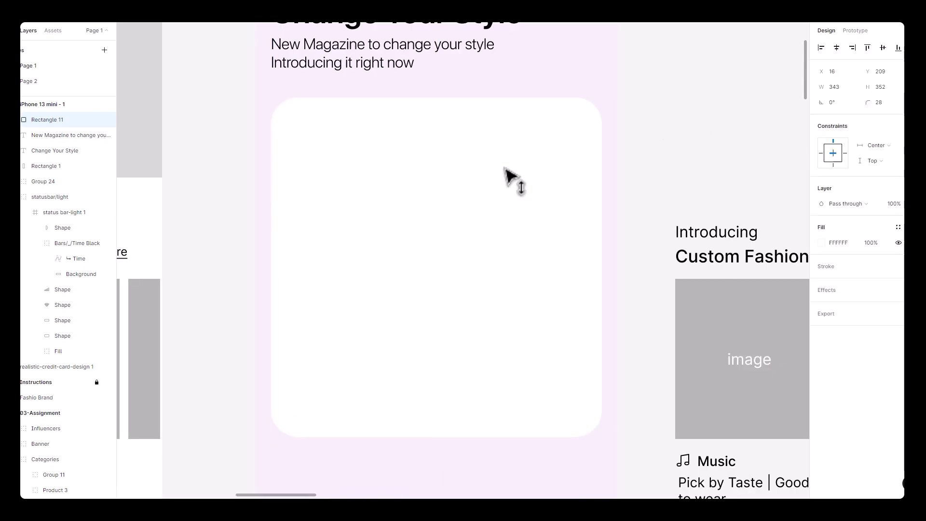
Step: Fill the small rounded tile inside the white card with 242424
left_click(713, 145)
left_click(840, 243)
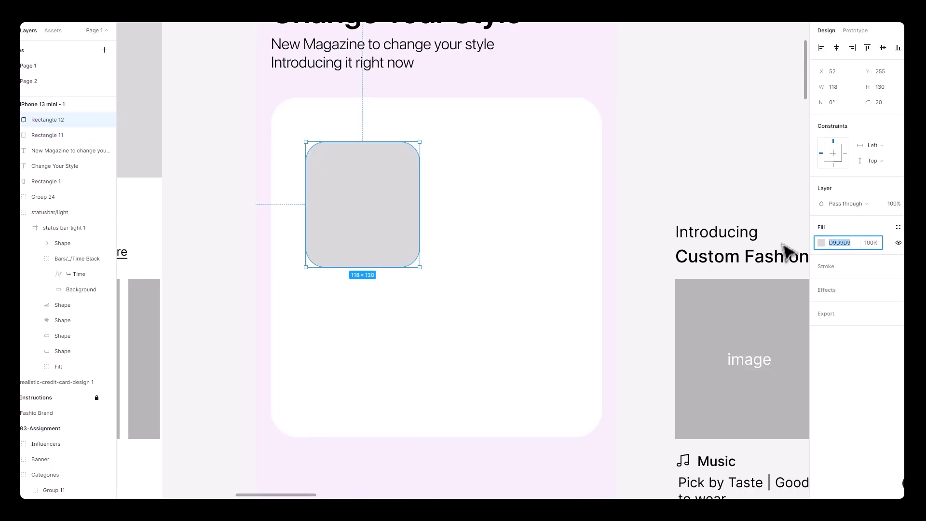
type("242424")
key("Return")
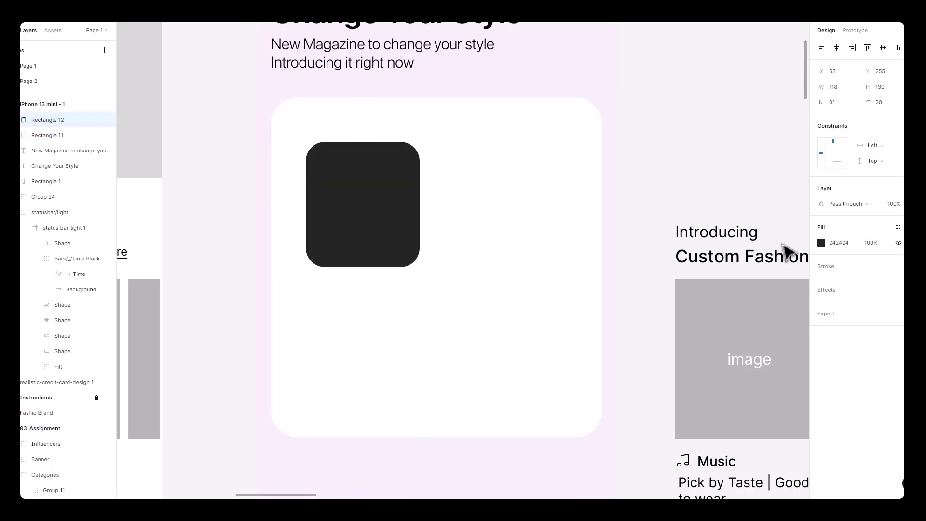
Step: Resize the dark tile to 140 by 170 and position it inset from the white card's upper-left corner
key("Return")
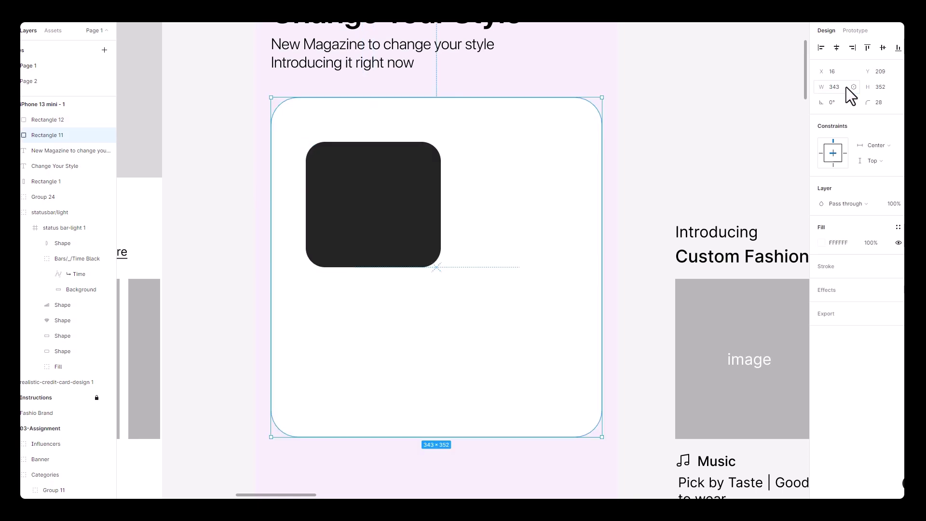
type("170")
key("Return")
left_click_drag(361, 246, 331, 207)
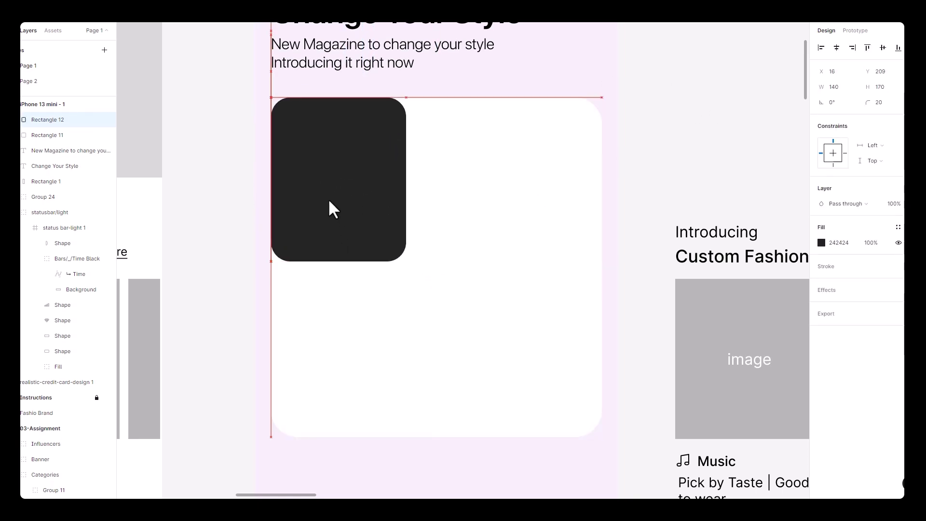
left_click(724, 151)
left_click_drag(384, 220, 399, 270)
Step: Move the Music group with its icon and description onto the dark tile
scroll(703, 424, "down", 2)
left_click(703, 424)
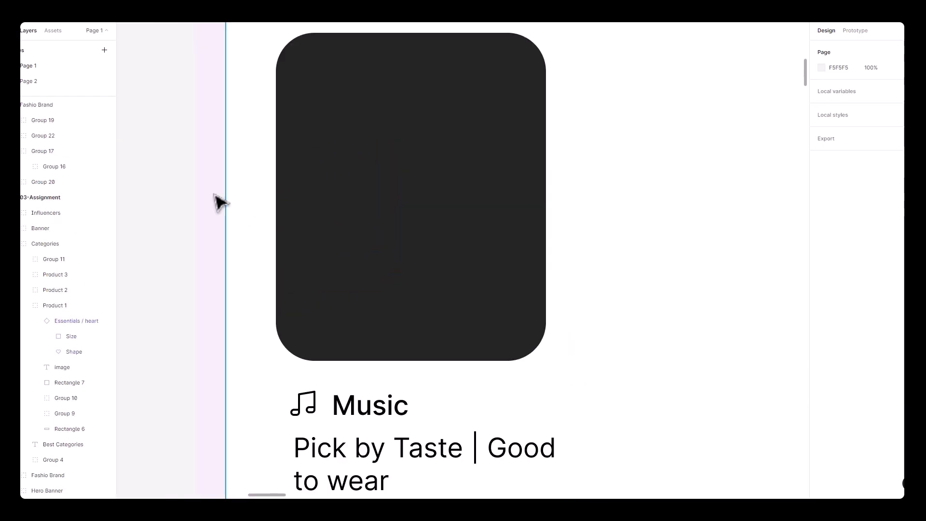
left_click(219, 202)
left_click_drag(314, 164, 351, 263)
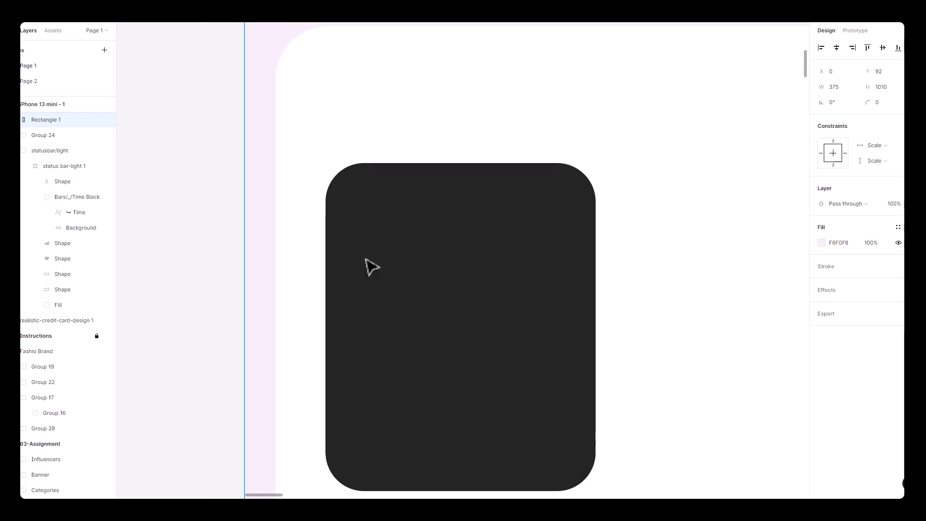
left_click_drag(546, 323, 509, 180)
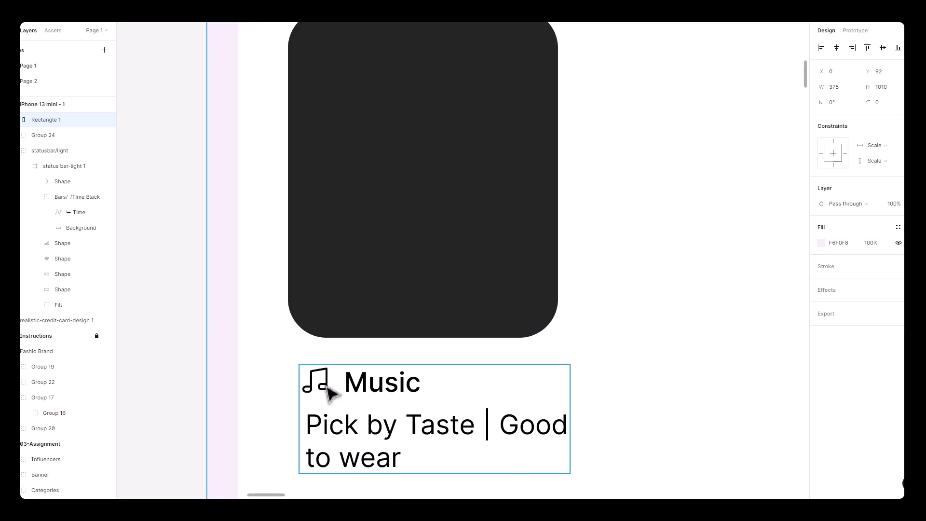
left_click(328, 392)
left_click_drag(331, 393, 399, 203)
left_click_drag(596, 223, 595, 286)
left_click(647, 234)
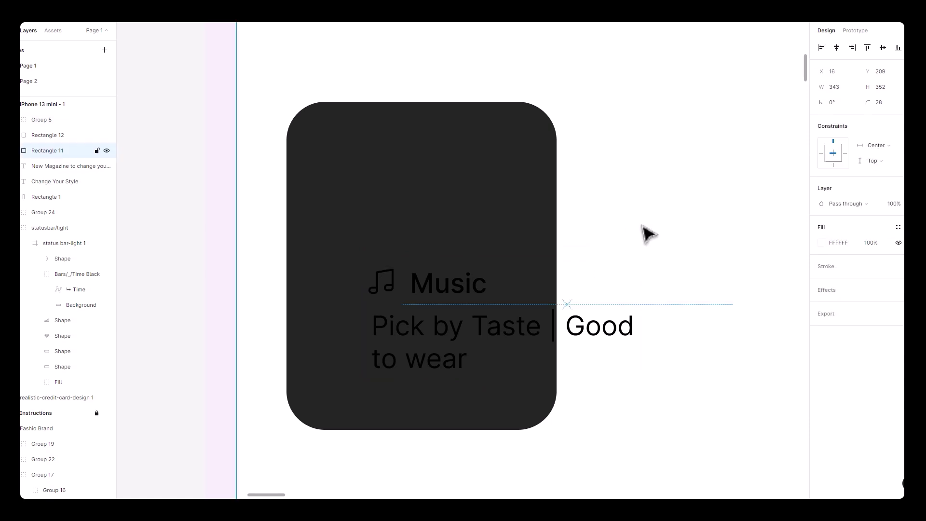
Step: Draw a white 32 by 32 circle and place it near the dark tile's upper-left corner
left_click_drag(319, 133, 381, 193)
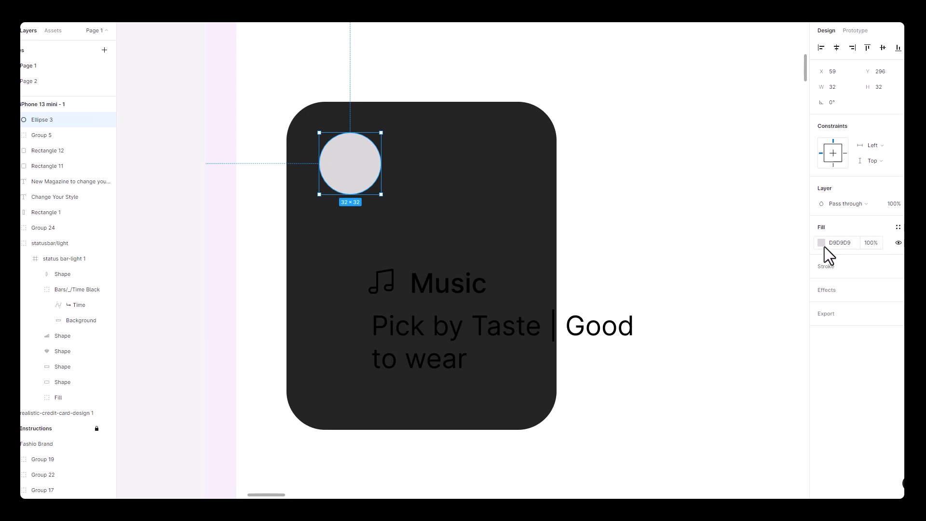
left_click(822, 242)
left_click_drag(748, 290, 678, 151)
left_click(679, 151)
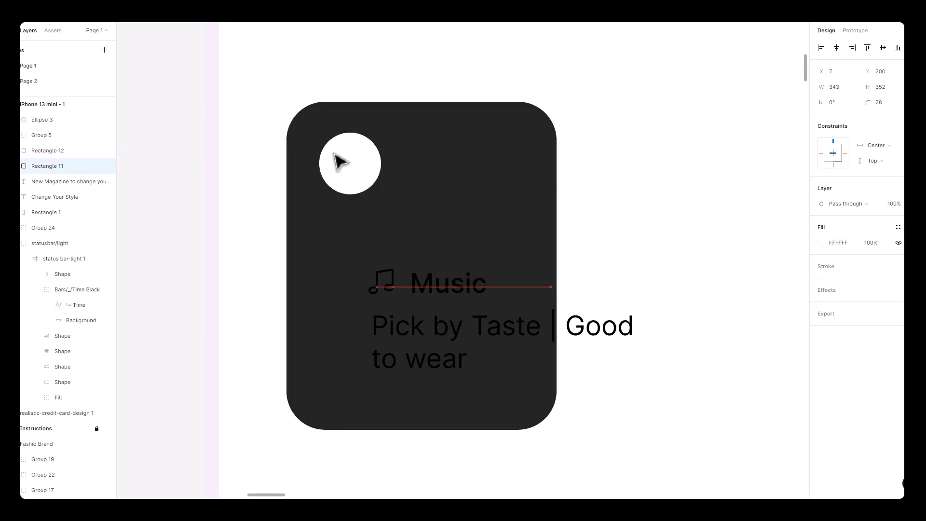
left_click(378, 183)
left_click_drag(358, 166, 361, 171)
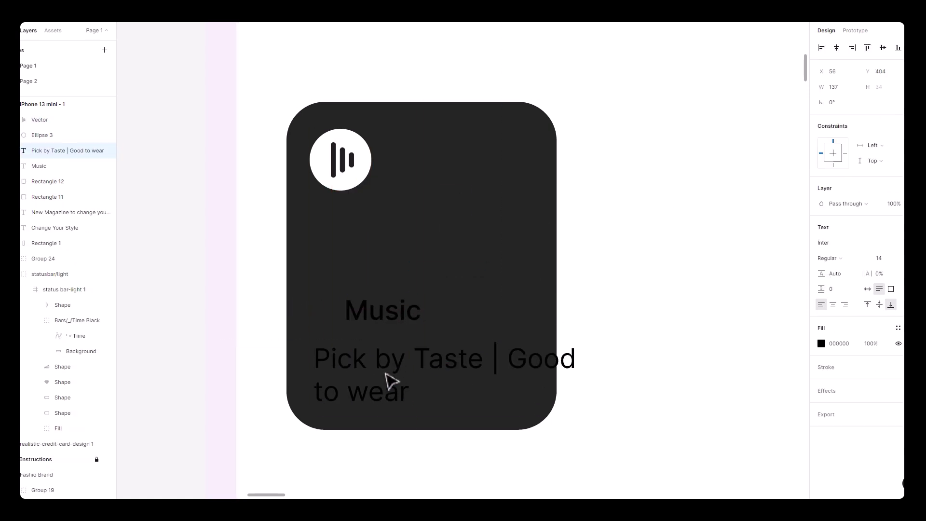
Step: Replace the divider in the Music tile's description with a line break before "Good to wear"
double_click(390, 381)
left_click(494, 357)
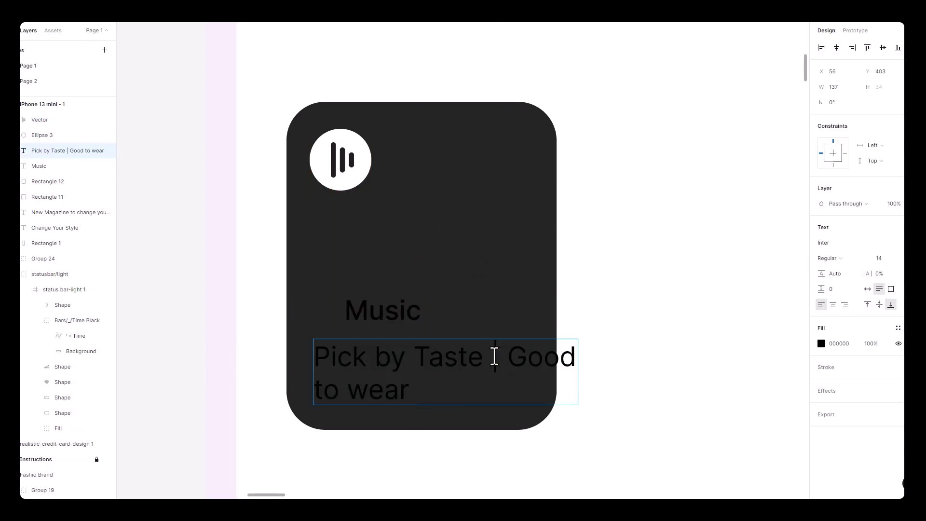
key("Return")
key("Escape")
Step: Set the Music label and its description to the SF Pro Display font
left_click(401, 320, "shift")
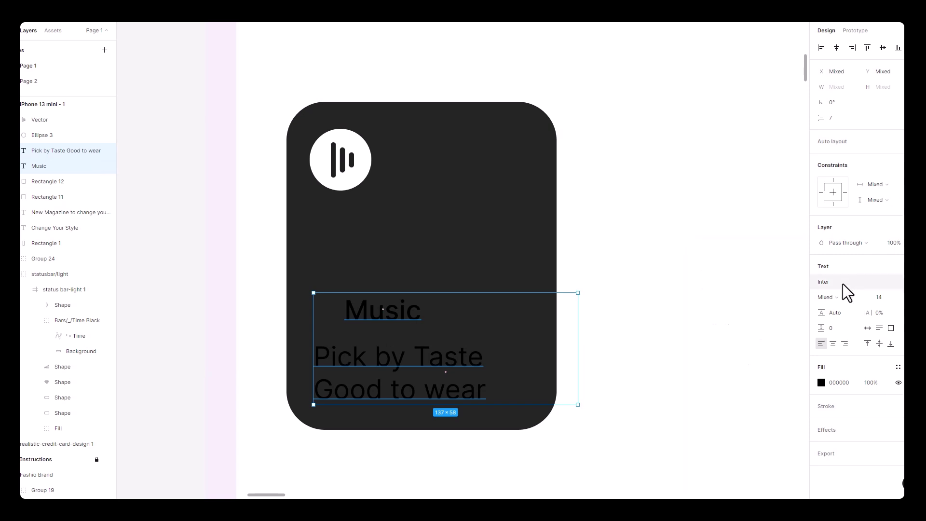
left_click(843, 283)
type("sf")
left_click(620, 310)
Step: Move the Music label flush with the description's left edge and give it a bolder font weight
left_click_drag(419, 324, 369, 313)
left_click(839, 259)
left_click(852, 269)
left_click(384, 350)
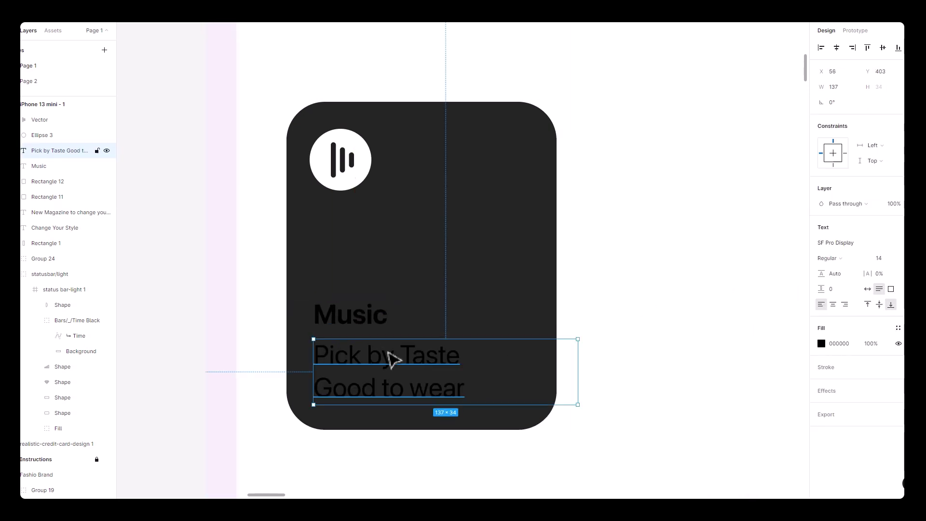
left_click(372, 318, "shift")
left_click(530, 328, "shift")
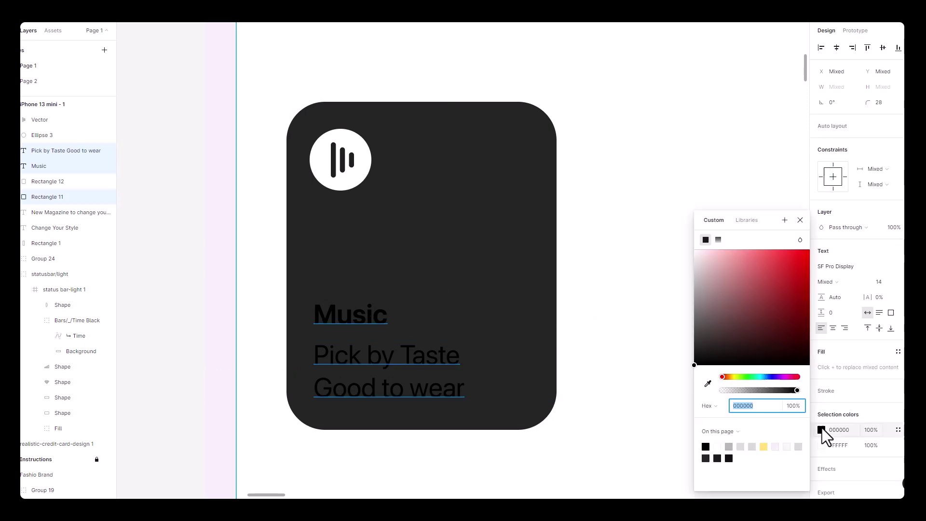
left_click(821, 430)
key("Escape")
left_click(550, 304)
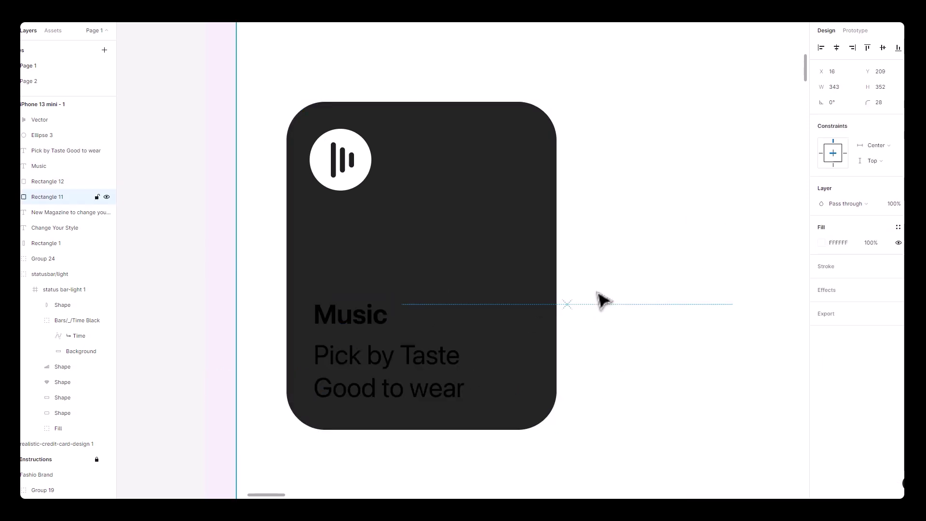
Step: Recolor the Music label and its description on the dark tile to white
left_click(384, 371)
left_click(351, 314, "shift")
left_click(822, 381)
left_click(695, 249)
key("Escape")
left_click(550, 304)
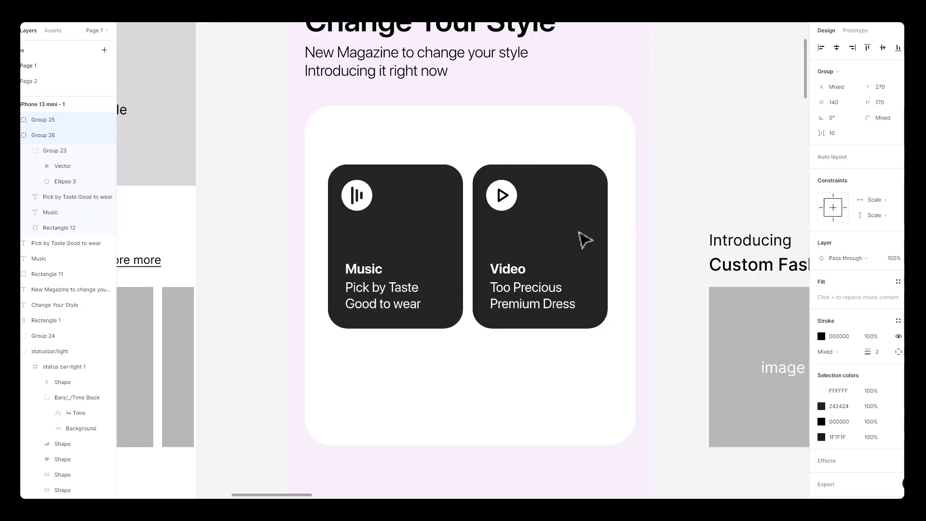
Step: Align the Introducing Custom Fashion Brand heading with the left edge of the Music tile
left_click_drag(585, 239, 594, 227)
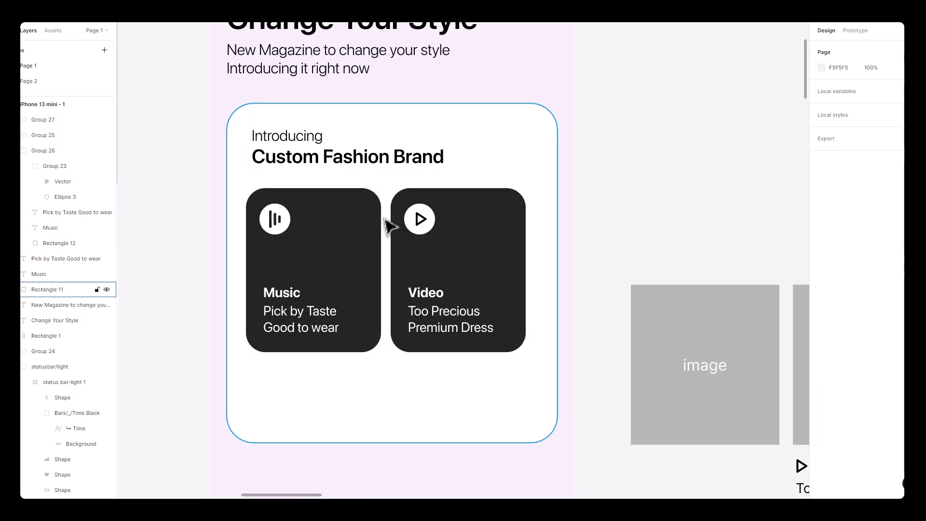
left_click(379, 220)
left_click(444, 161, "shift")
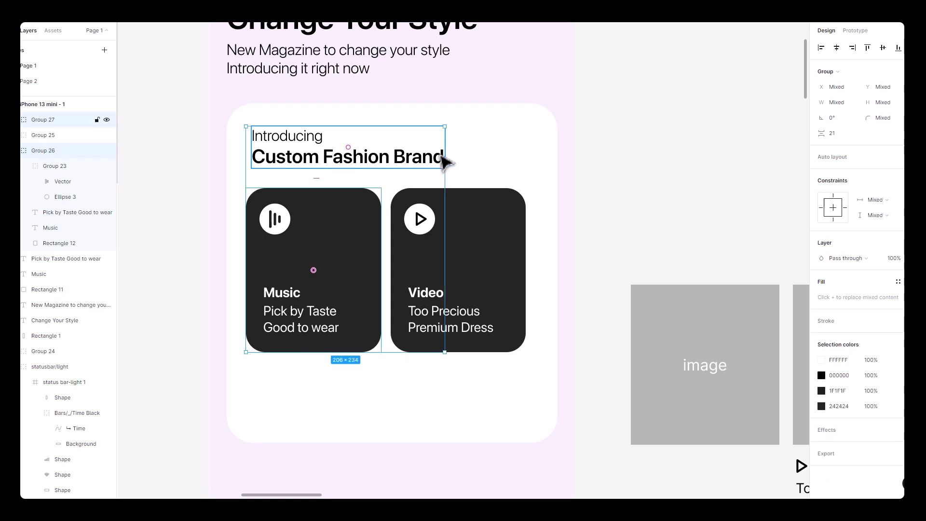
left_click(821, 47)
left_click(753, 175)
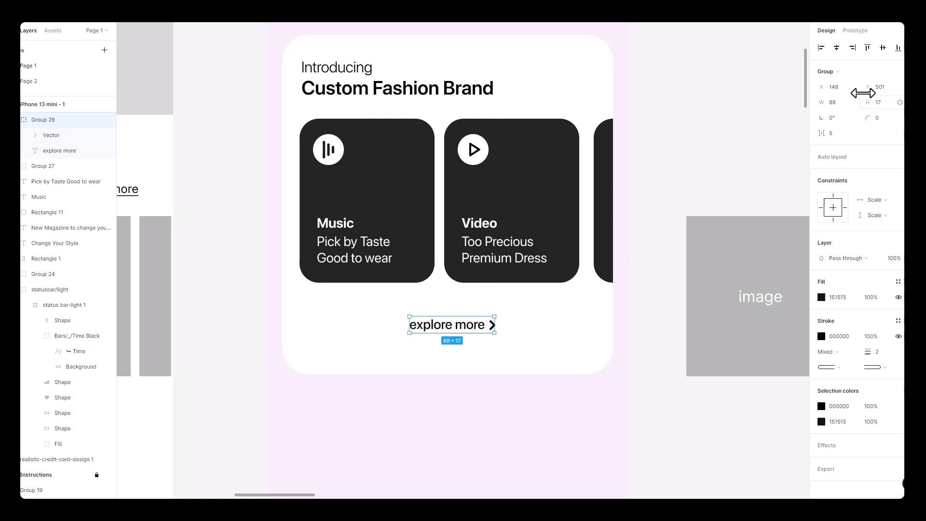
Step: Center the explore more link horizontally below the Music and Video tiles
left_click(837, 47)
left_click(682, 174)
left_click_drag(682, 174, 659, 236)
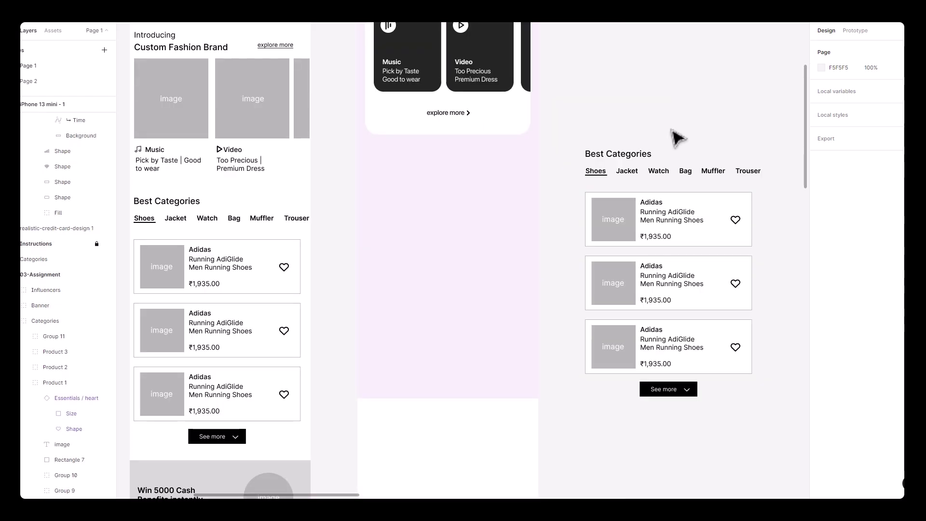
Step: Place a 242424 rounded card behind the white card's lower end and extend it downward to 343 by 564
left_click_drag(678, 138, 666, 178)
left_click(540, 188)
left_click_drag(536, 196, 539, 363)
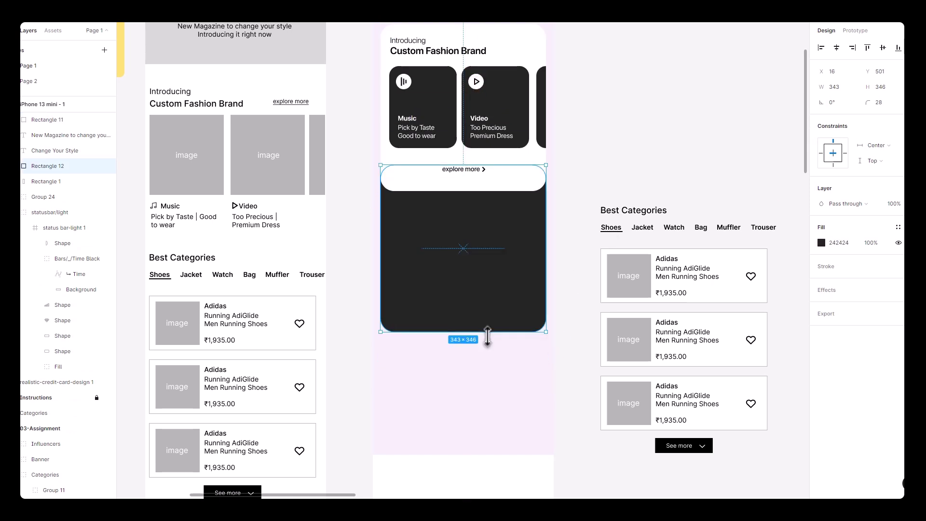
left_click_drag(488, 332, 480, 429)
left_click(636, 161)
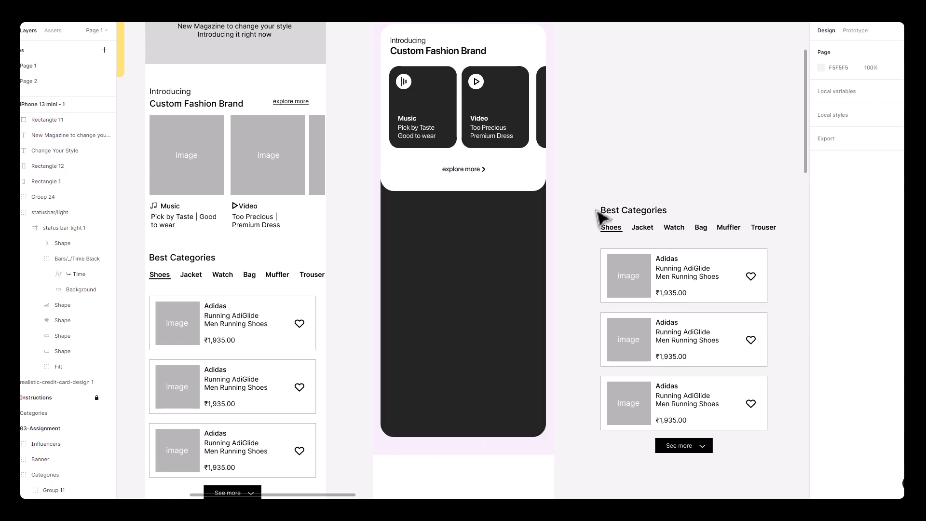
Step: Move the Best Categories heading and its category row from the wireframe copy onto the dark card
left_click_drag(611, 202, 597, 229)
key("ctrl+equal")
left_click_drag(751, 201, 330, 218)
left_click(740, 176)
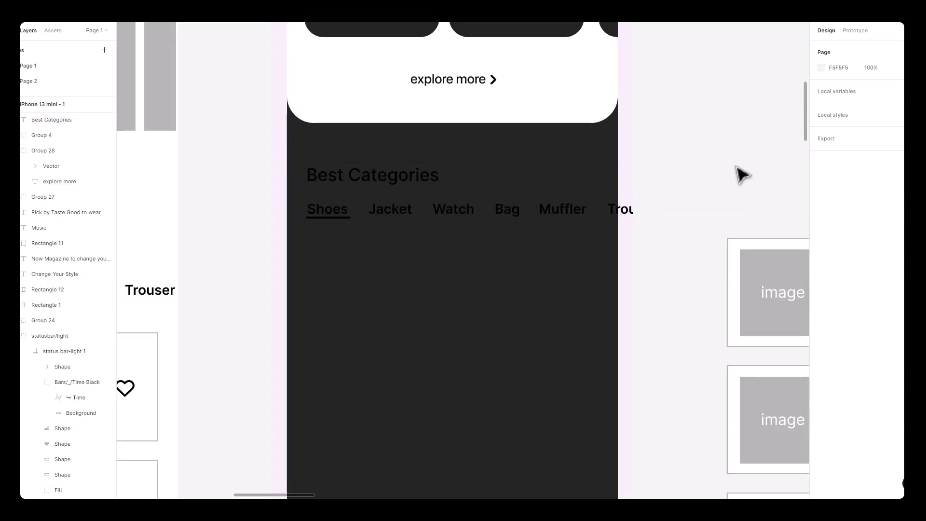
Step: Paste the white-styled Best Categories heading and category row onto the dark card and delete the black originals
key("ctrl+v")
left_click(375, 215)
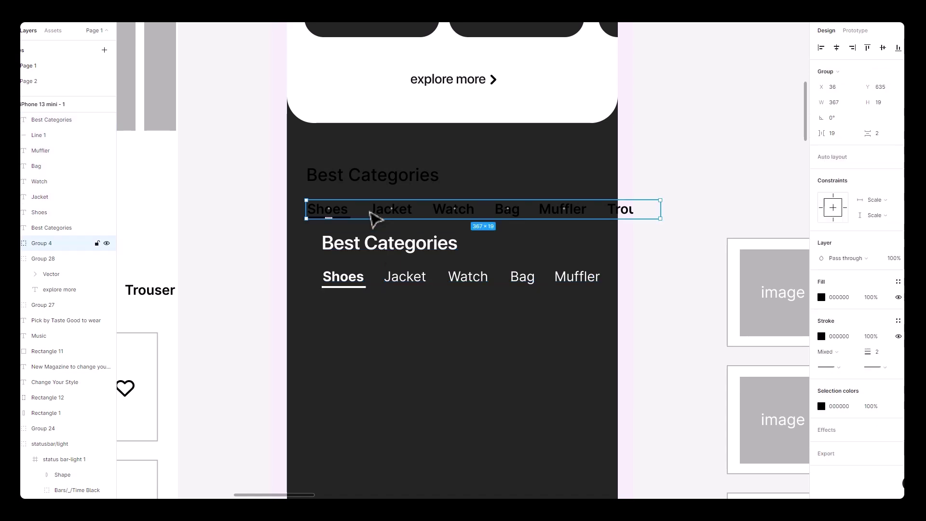
key("Delete")
left_click(374, 175)
key("Delete")
Step: Lock the dark card and the lavender background rectangle behind it
mouse_move(301, 270)
left_mouse_down()
mouse_move(465, 270)
mouse_move(301, 268)
left_mouse_up()
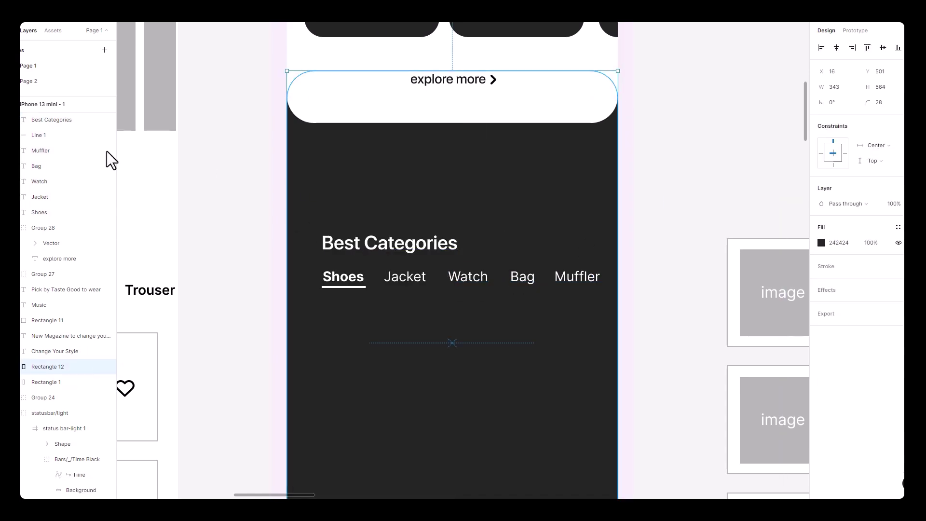
left_click(670, 345)
left_click(357, 244)
left_click_drag(211, 168, 657, 327)
left_click(97, 370)
Step: Move the Best Categories heading and category row up to just below the white card, centered on the dark card
left_click_drag(250, 208, 616, 330)
left_click_drag(471, 288, 459, 201)
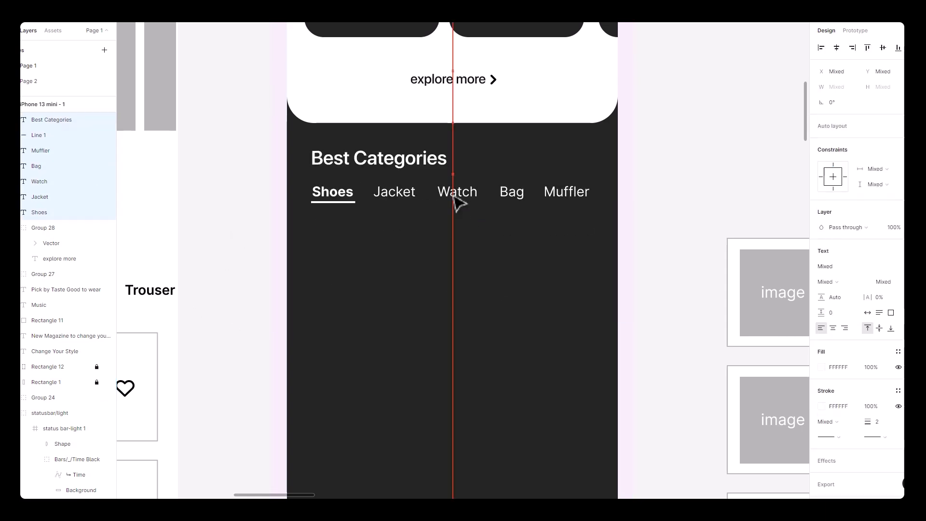
scroll(459, 201, "up", 3)
key("Escape")
Step: Place a white 295 by 155 rounded rectangle below the category row on the dark card
scroll(654, 317, "down", 4)
key("ctrl+v")
mouse_move(429, 263)
left_mouse_down()
mouse_move(420, 259)
mouse_move(427, 268)
left_mouse_up()
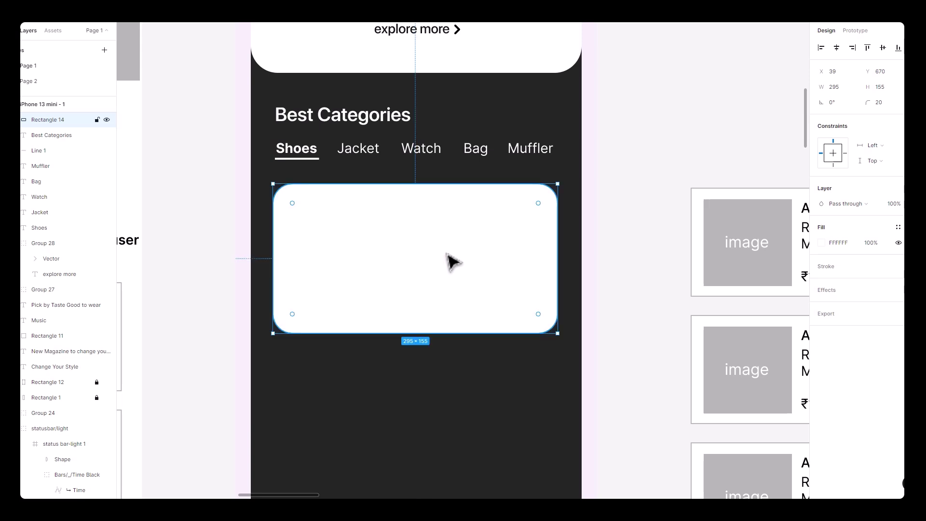
left_click(627, 208)
Step: Draw a grey rounded square in the upper-left part of the white product card and size it to 80 by 80
left_click_drag(303, 207, 388, 289)
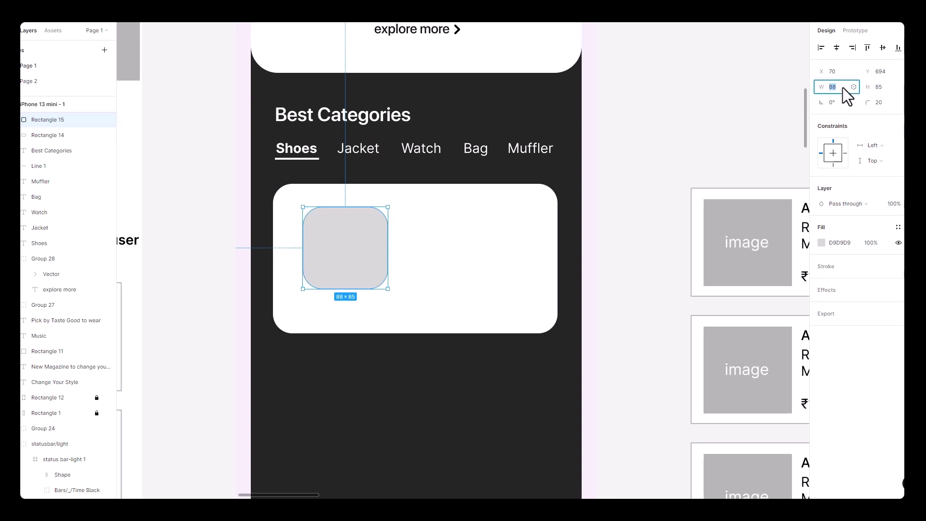
type("80")
key("Tab")
type("80")
key("Return")
left_click(693, 112)
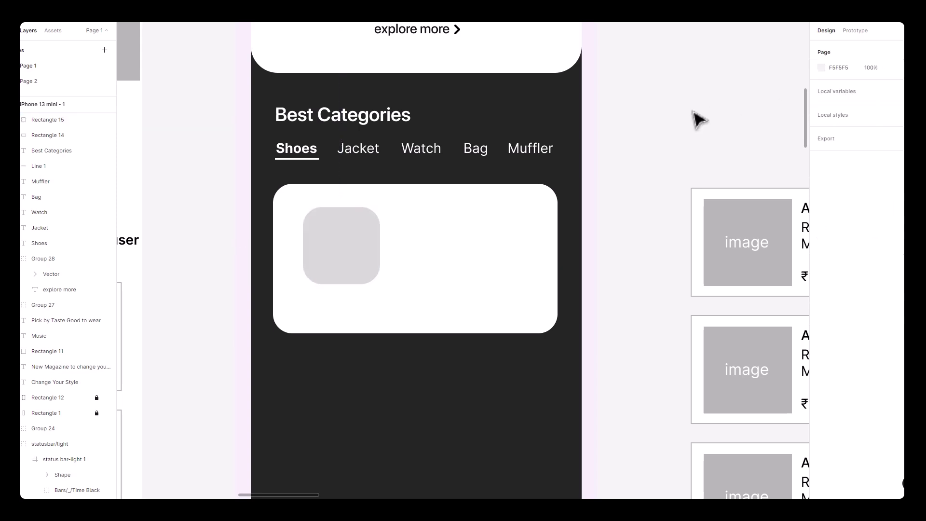
Step: Position the Adidas product details beside the grey square and shorten the white product card
left_click_drag(423, 222, 429, 222)
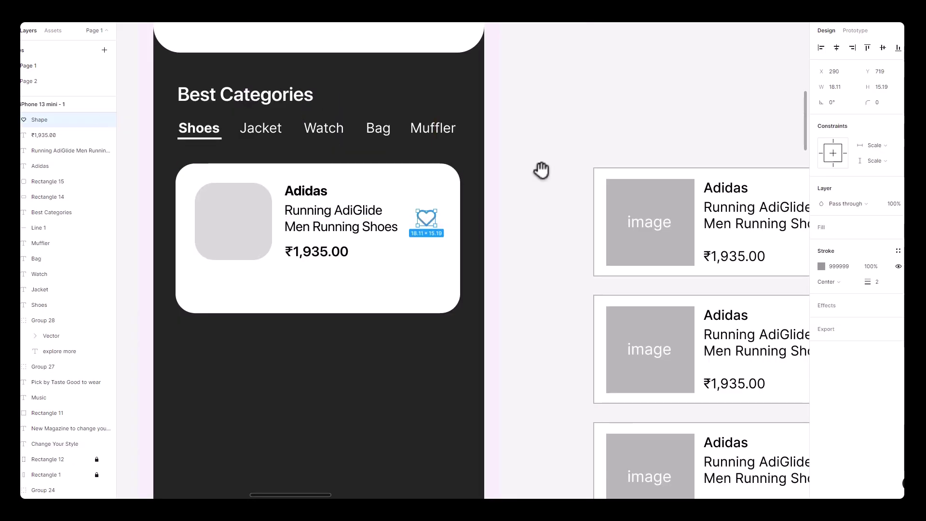
left_click_drag(542, 170, 664, 166)
left_click(524, 279)
left_click_drag(506, 303, 509, 274)
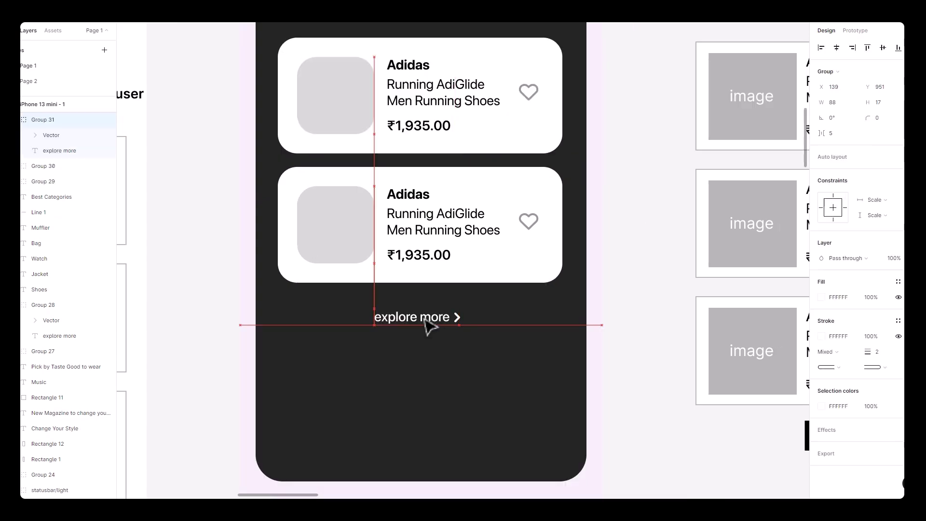
Step: Shift the white explore more link to X 144 and shorten the dark card to 343 by 503
left_click(627, 303)
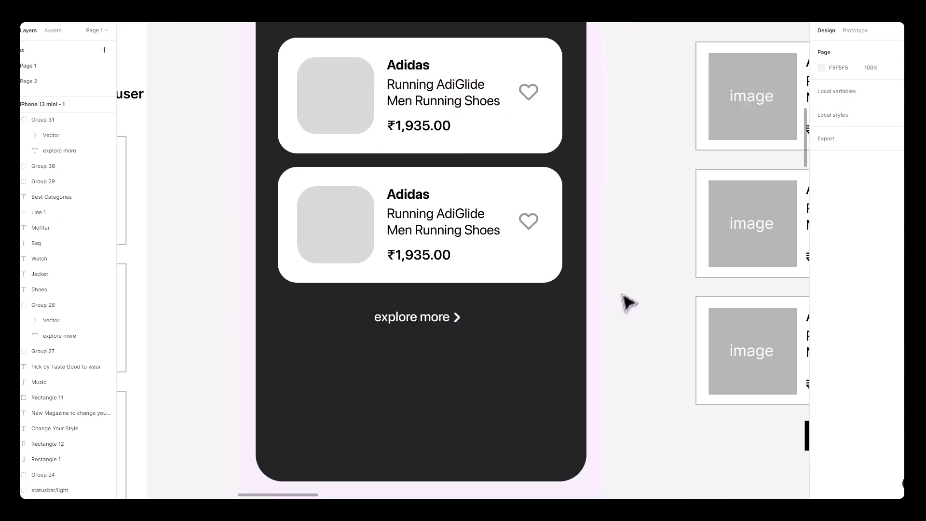
left_click(440, 318)
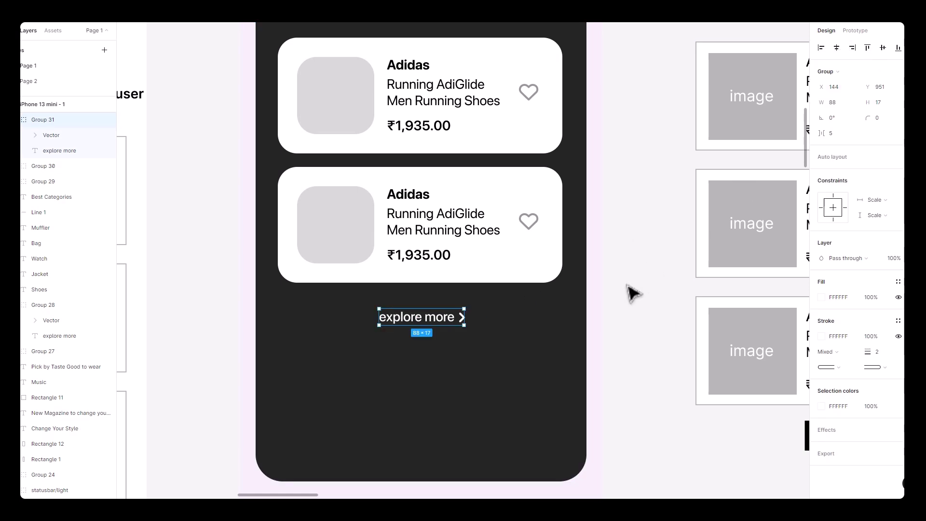
left_click(521, 386)
left_click_drag(624, 389, 629, 244)
left_click_drag(522, 336, 518, 213)
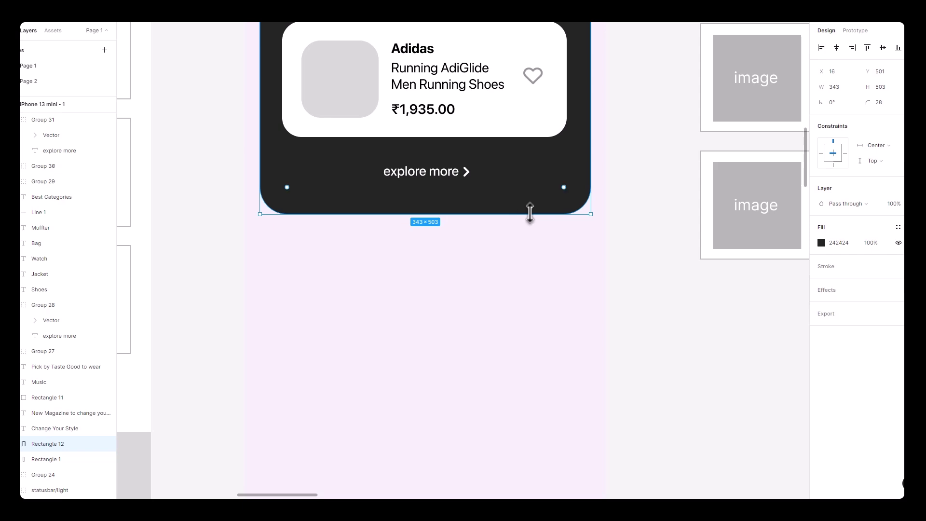
left_click(645, 221)
Step: Move the "Win 5000 Cash Benefits instantly." and "Get the best benefits" texts onto the white card below the dark card
scroll(645, 221, "down", 3)
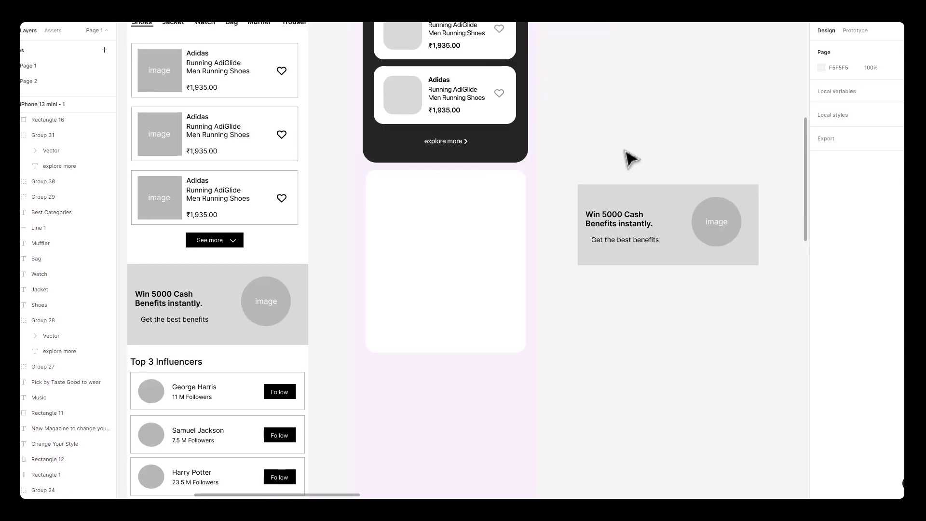
left_click(647, 213)
left_click(638, 223)
left_click(635, 240, "shift")
left_click_drag(635, 239, 406, 130)
Step: Arrange "Get the best benefits" above the "Win 5000 Cash Benefits instantly." heading near the white card's upper-left corner
key("z")
left_click(550, 170)
scroll(550, 172, "down", 2)
left_click(603, 176)
left_click(416, 208)
left_click_drag(362, 180, 377, 203)
left_click_drag(371, 136, 372, 174)
Step: Set "Get the best benefits" to font size 16 and fit its text box to a single line
left_click(369, 151)
left_click(885, 259)
type("18")
key("Return")
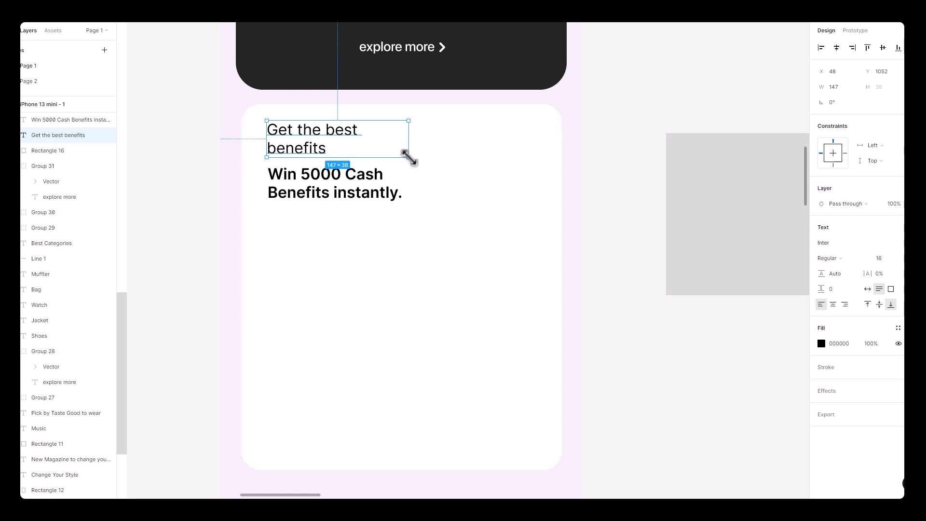
double_click(410, 157)
Step: Set the "Win 5000 Cash Benefits instantly." heading to font size 24 and fit its text box to two lines
left_click(383, 192)
left_click(893, 260)
type("24")
key("Return")
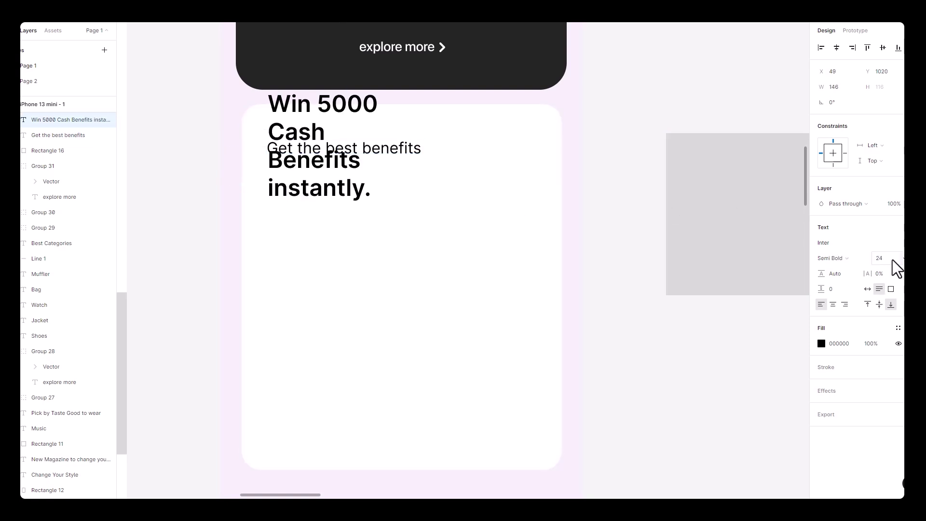
double_click(408, 201)
key("Escape")
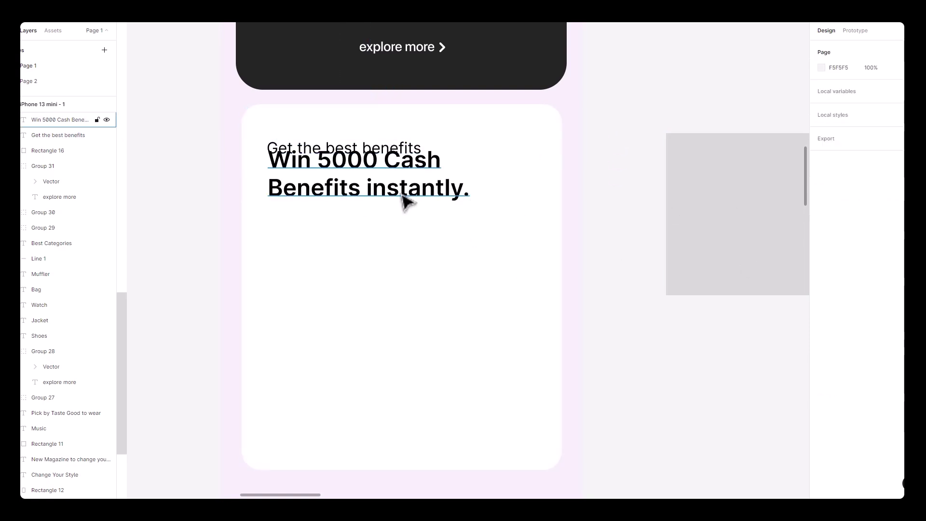
Step: Move the Win 5000 Cash heading below the smaller line and set both texts to SF Pro Display
left_click_drag(408, 200, 407, 221)
left_click(381, 147, "shift")
left_click(853, 281)
type("sf")
key("Return")
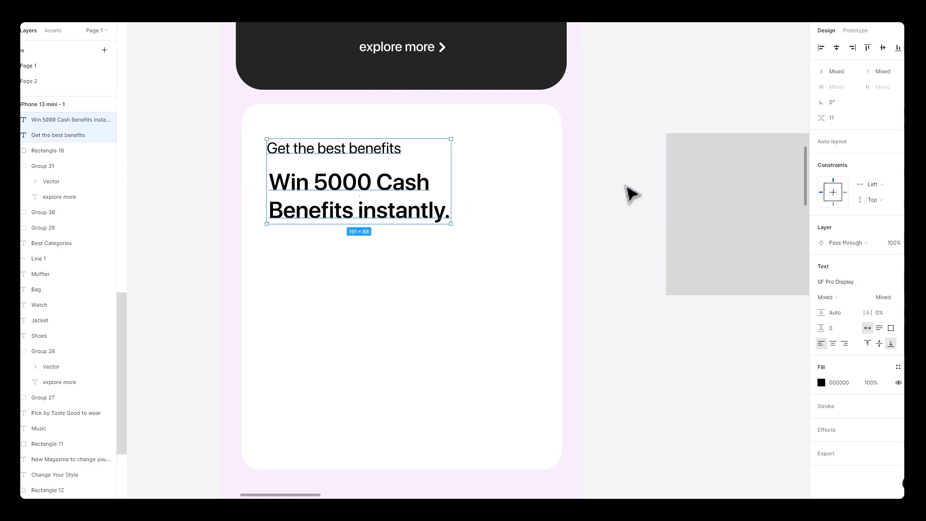
Step: Move "Get the best benefits" and the Win 5000 Cash heading up slightly, tightening the gap between them
left_click(641, 213)
left_click(384, 151)
left_click(386, 176)
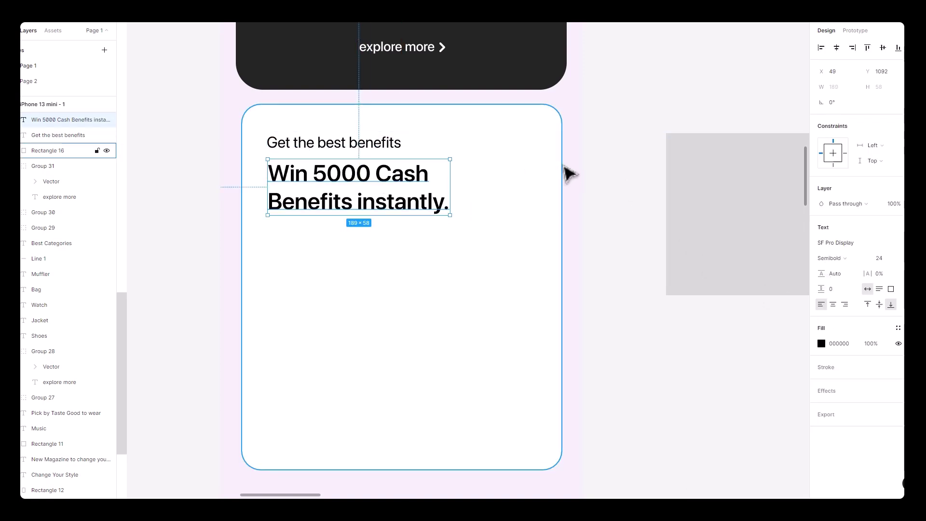
Step: Paste the bank cards image and position it below the Win 5000 Cash heading in the white card
key("ctrl+v")
mouse_move(459, 258)
left_mouse_down()
mouse_move(438, 252)
mouse_move(453, 268)
left_mouse_up()
left_click(667, 284)
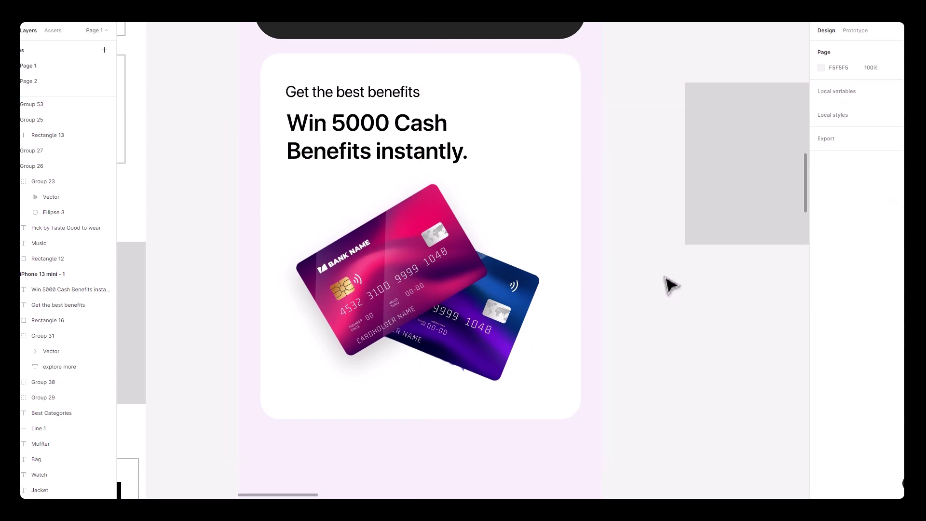
Step: Draw a grey circle below the Top 3 Influencers heading and move it up slightly
key("ctrl+minus")
left_click_drag(596, 343, 560, 384)
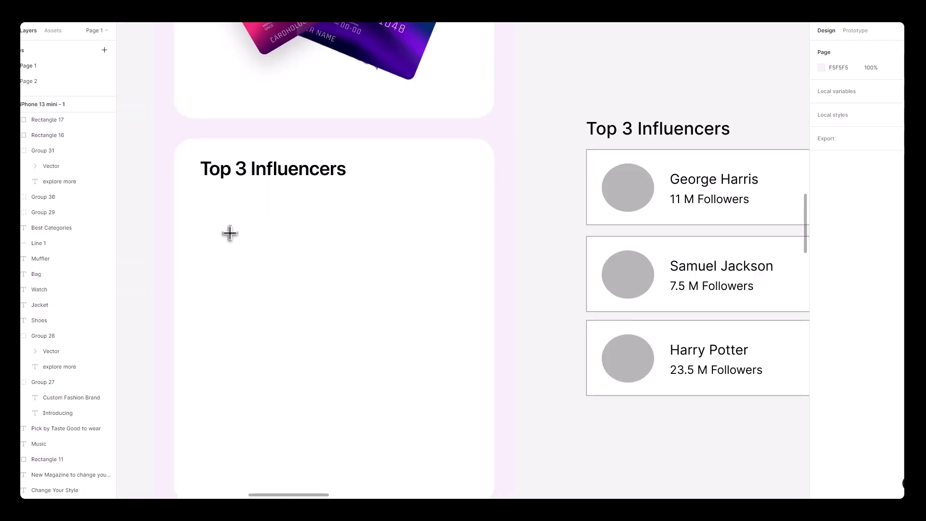
left_click_drag(212, 209, 279, 274)
left_click_drag(241, 245, 241, 239)
left_click(539, 309)
mouse_move(583, 277)
left_mouse_down()
mouse_move(610, 271)
mouse_move(591, 272)
left_mouse_up()
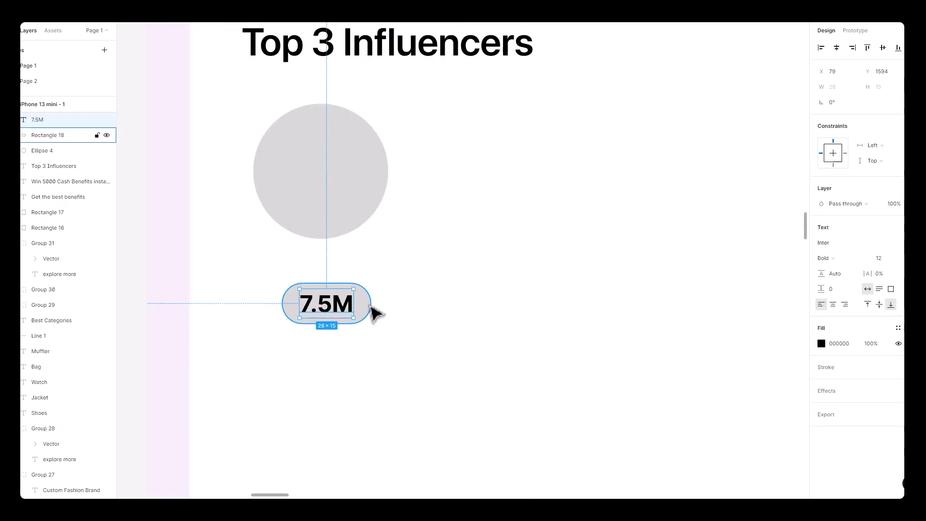
Step: Fill the rounded pill behind the 7.5M label with 111111
left_click(371, 314, "shift")
left_click(367, 309)
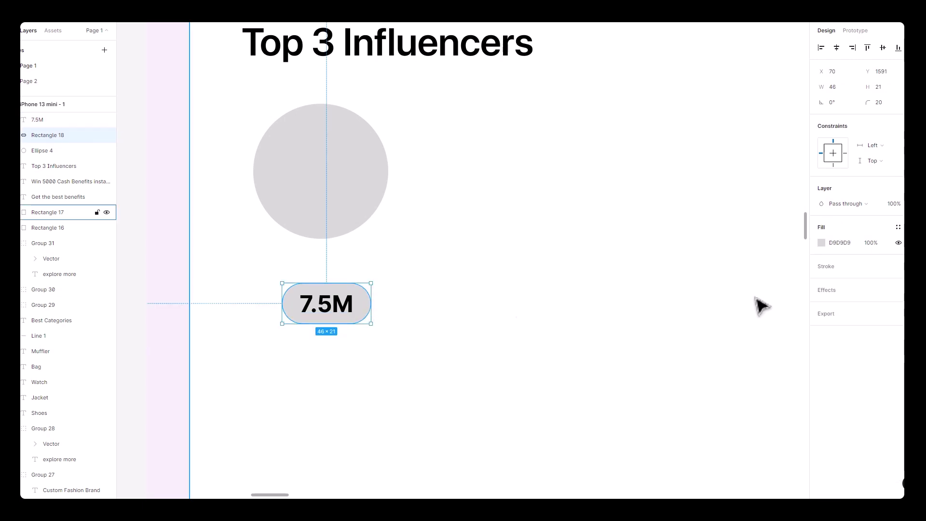
left_click(840, 242)
type("1111")
key("Return")
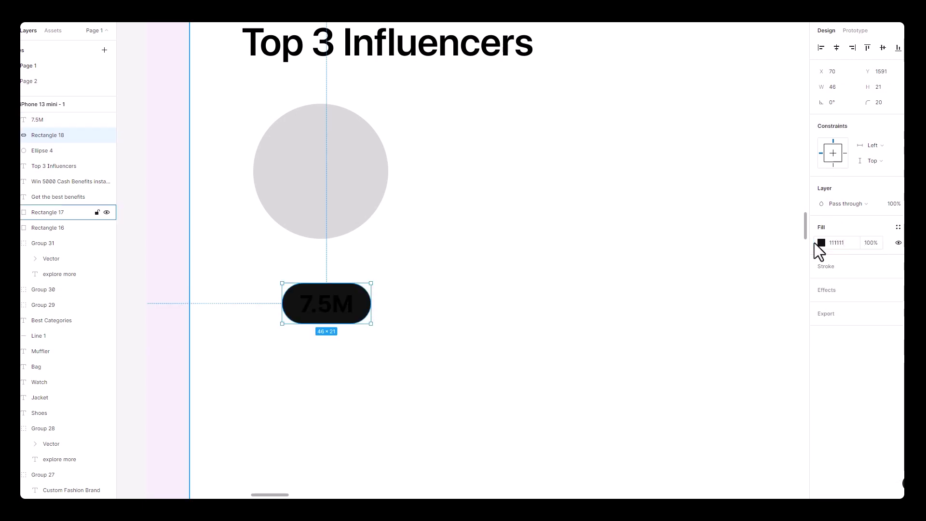
Step: Change the text colour of the 7.5M label on the dark pill to white
left_click(345, 308)
left_click(822, 343)
left_click(736, 445)
key("Escape")
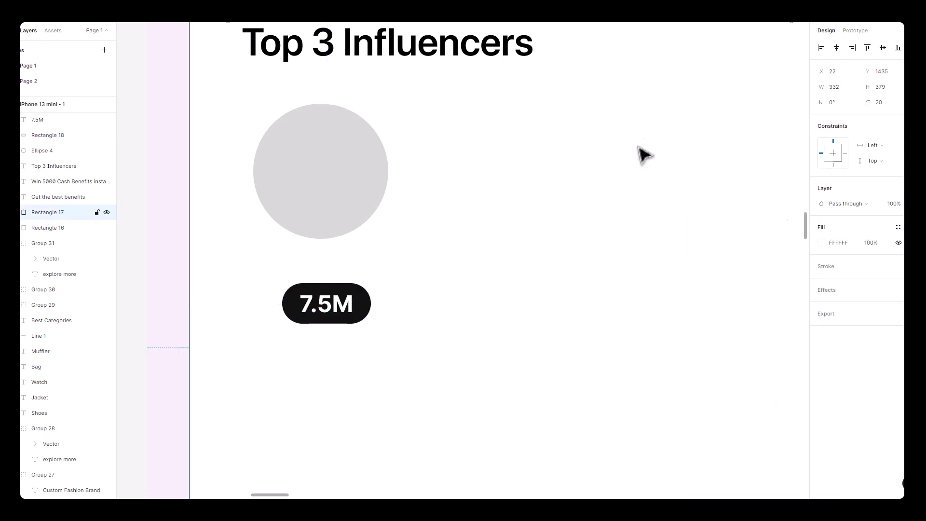
Step: Group the 7.5M label with its dark pill and move the group over the grey circle's bottom edge
left_click(368, 307, "shift")
key("super+g")
left_click_drag(374, 306, 360, 252)
Step: Paste the influencer's name text, set it to Medium weight at size 14, and place it beneath the 7.5M pill
key("super+v")
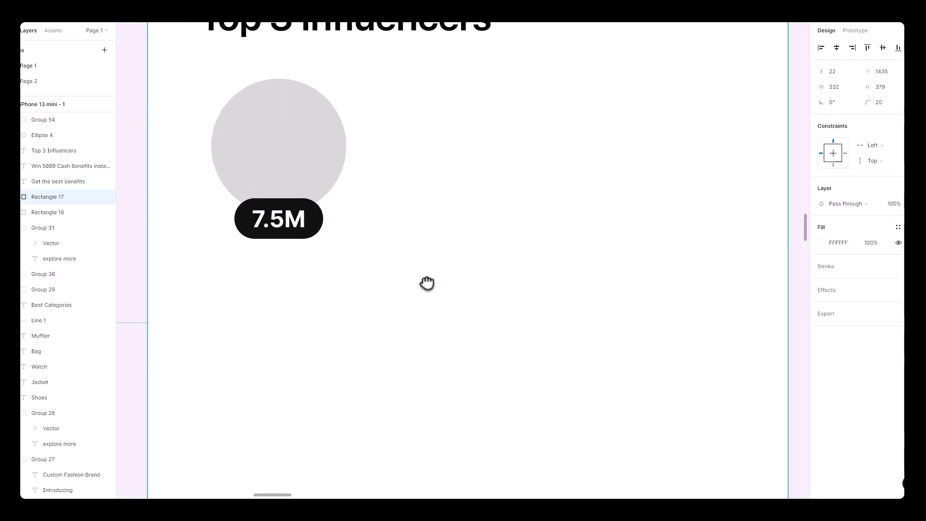
left_click(892, 259)
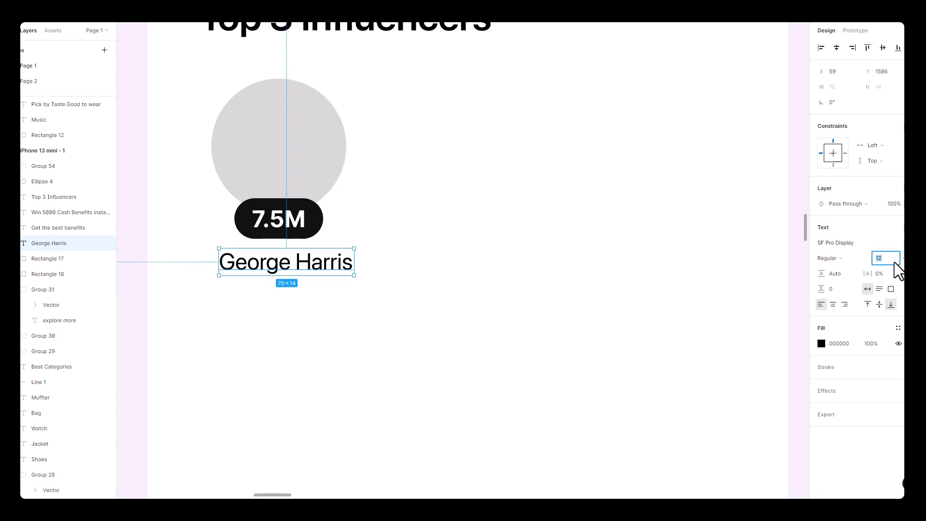
type("14")
key("Return")
left_click(830, 259)
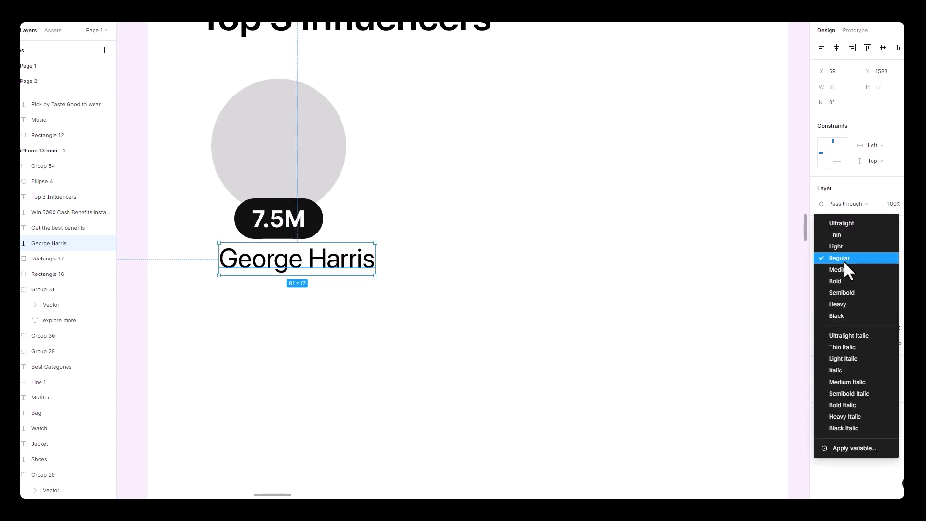
left_click(840, 267)
left_click_drag(361, 278, 345, 285)
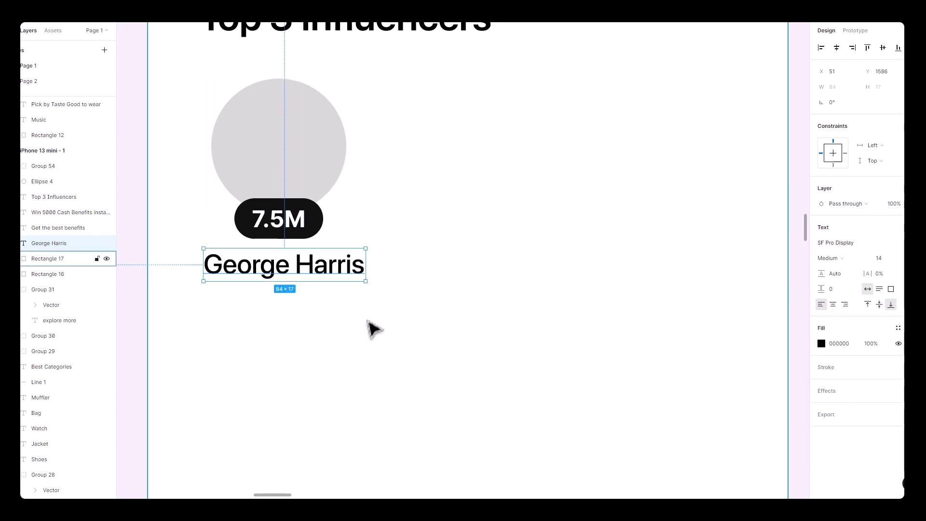
Step: Paste the outlined Follow button and centre it under the grey circle, below the influencer's name
left_click(259, 338)
left_click_drag(388, 332, 419, 320)
key("ctrl+v")
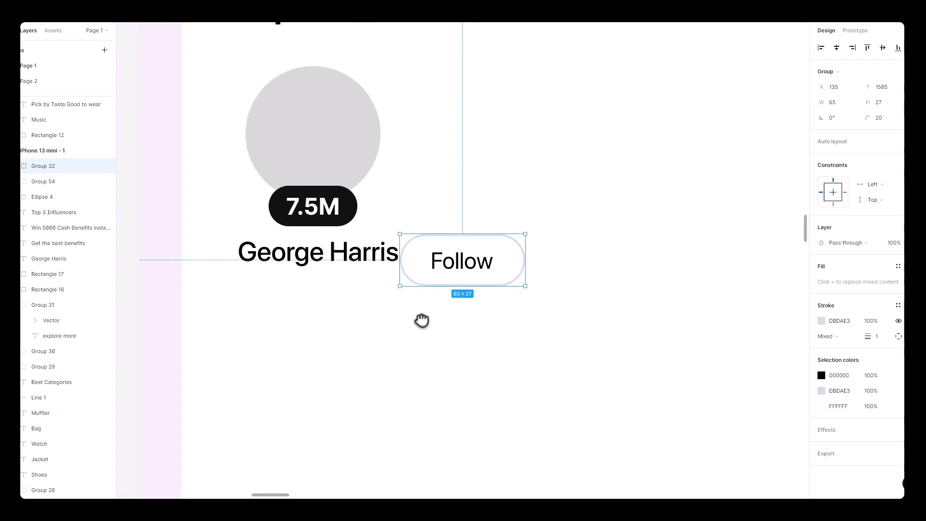
left_click_drag(489, 270, 339, 320)
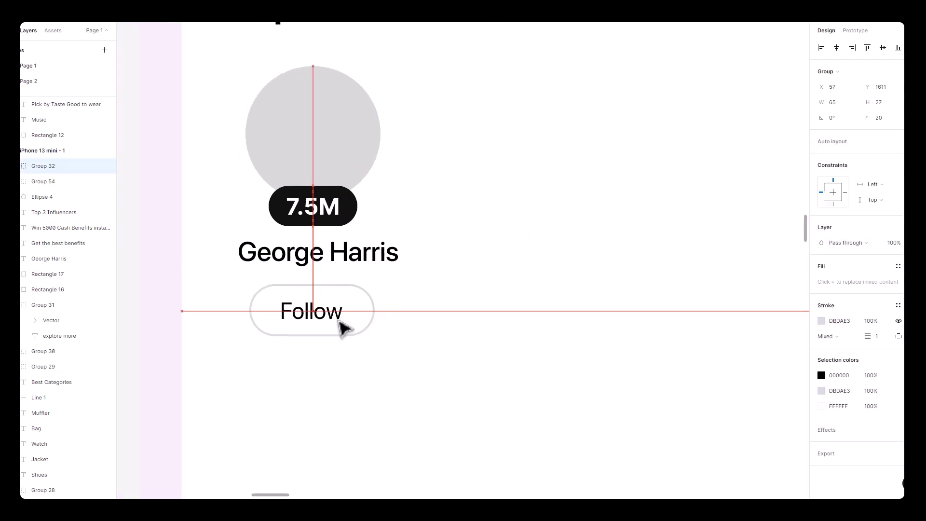
left_click(469, 322)
Step: Delete the leftover wireframe Top 3 Influencers heading and its follower cards beside the redesigned frame
scroll(469, 320, "down", 3)
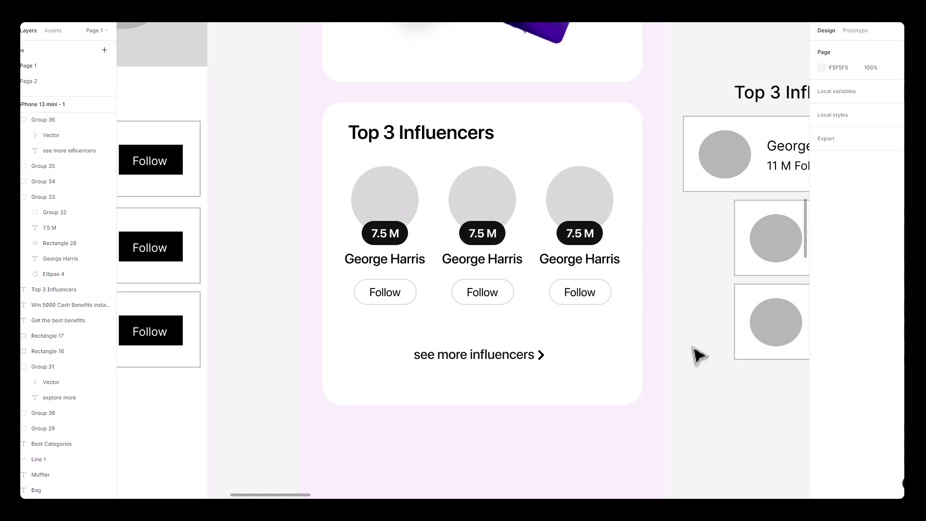
scroll(700, 355, "down", 2)
left_click_drag(666, 385, 579, 428)
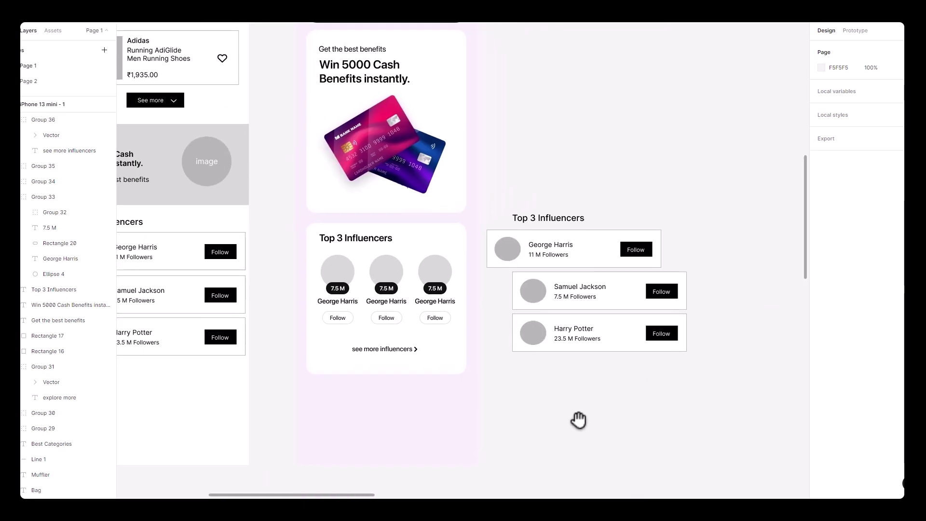
left_click_drag(721, 162, 487, 400)
key("Delete")
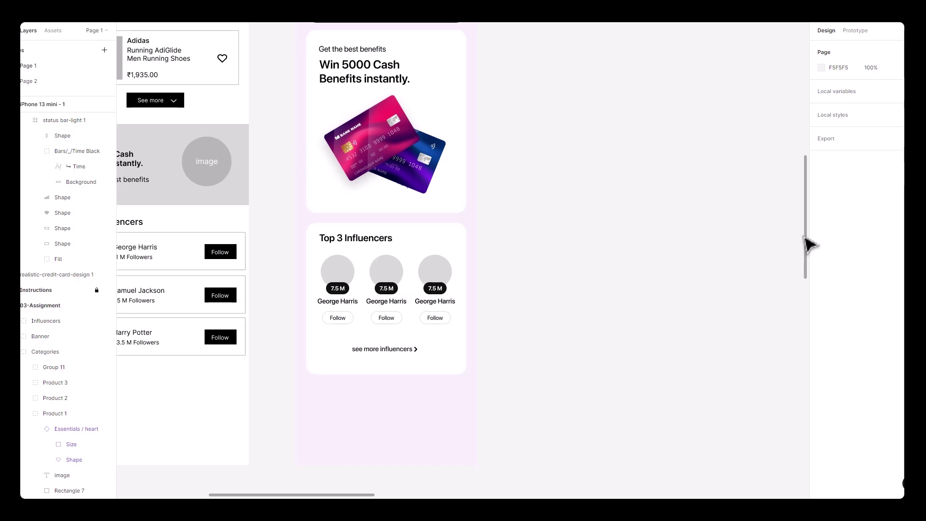
Step: Hide the interface and compare the header, fashion brand and Best Categories sections of the iPhone 13 mini - 1 and iPhone 13 mini - 2 frames
scroll(810, 243, "up", 5)
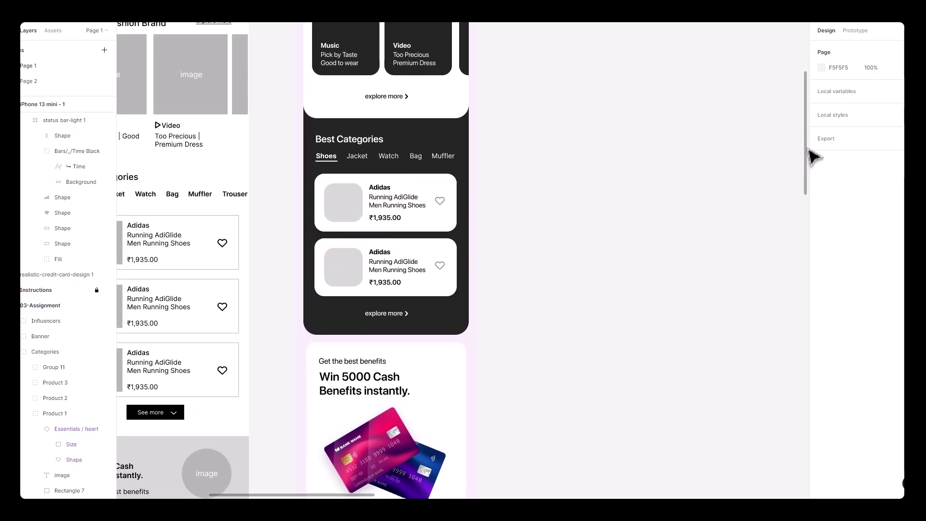
scroll(814, 246, "up", 8)
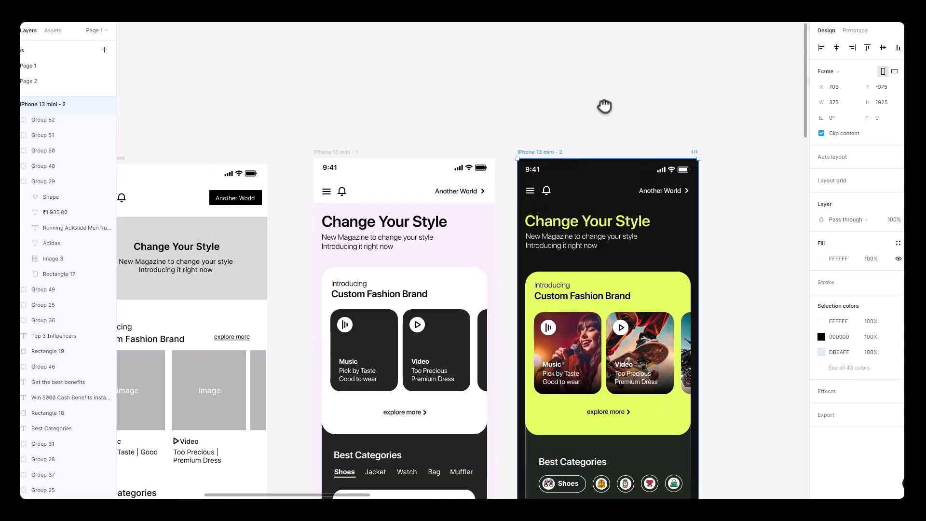
key("ctrl+backslash")
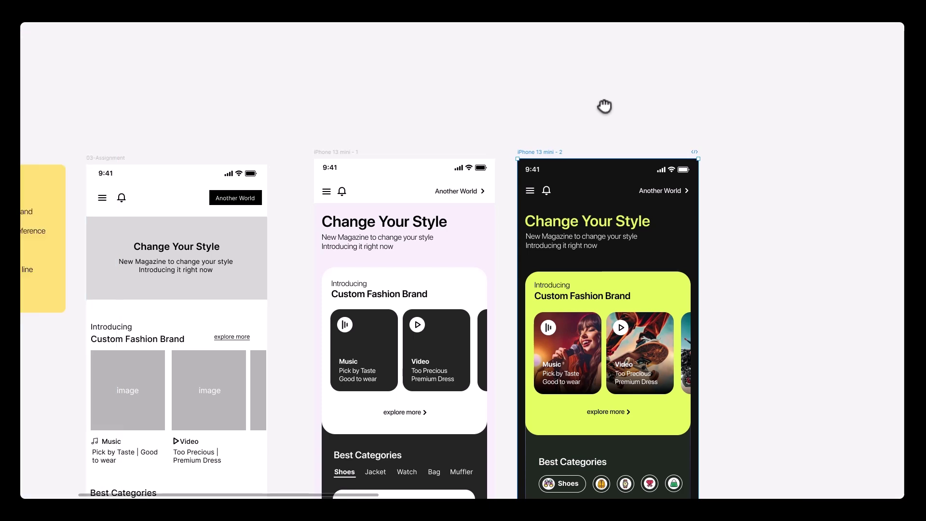
left_click(610, 114)
key("ctrl+plus")
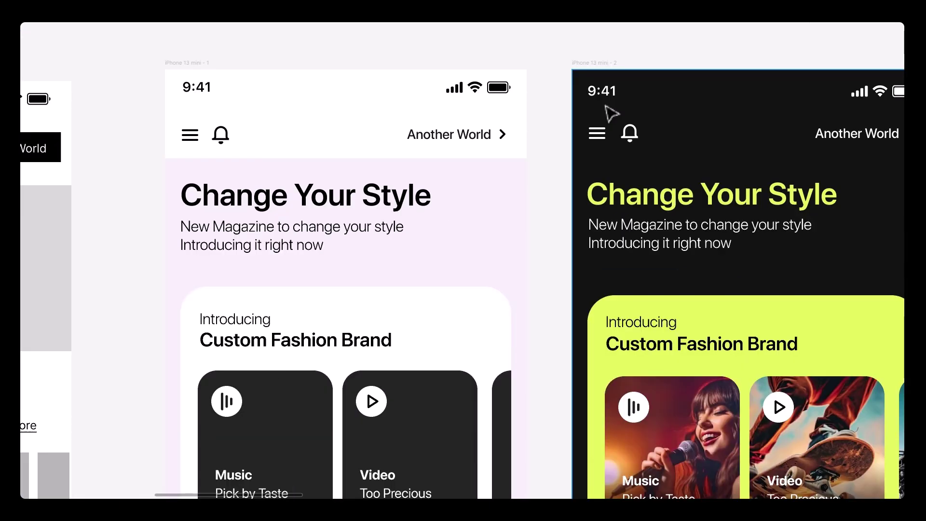
left_click_drag(621, 51, 523, 37)
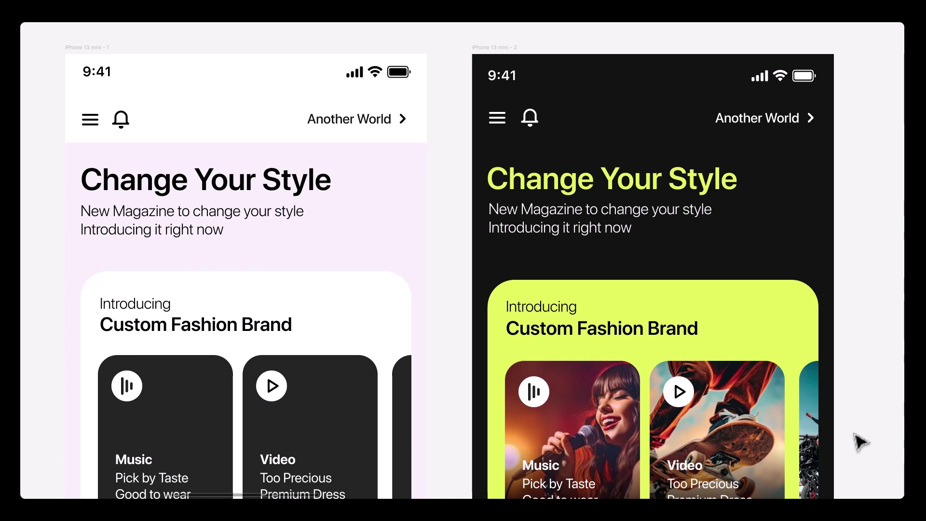
left_click_drag(848, 450, 856, 246)
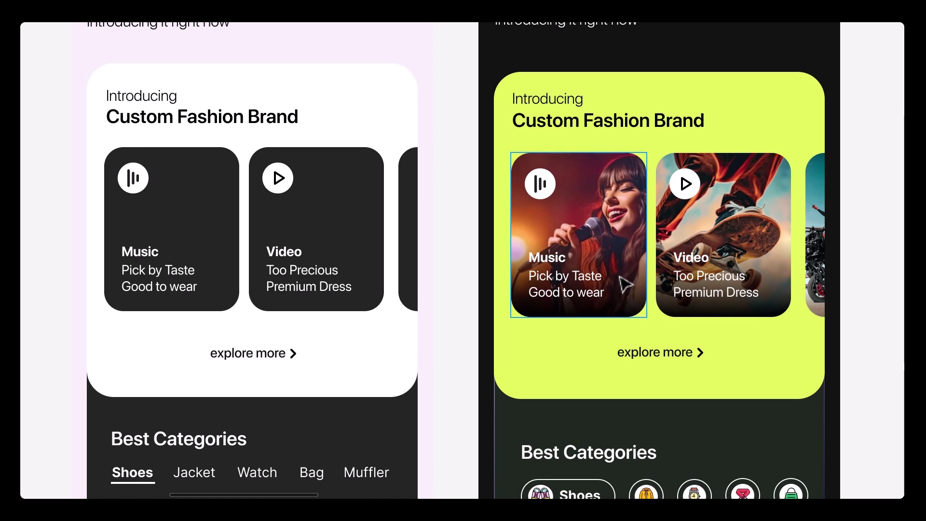
scroll(869, 318, "down", 3)
left_click_drag(869, 319, 872, 107)
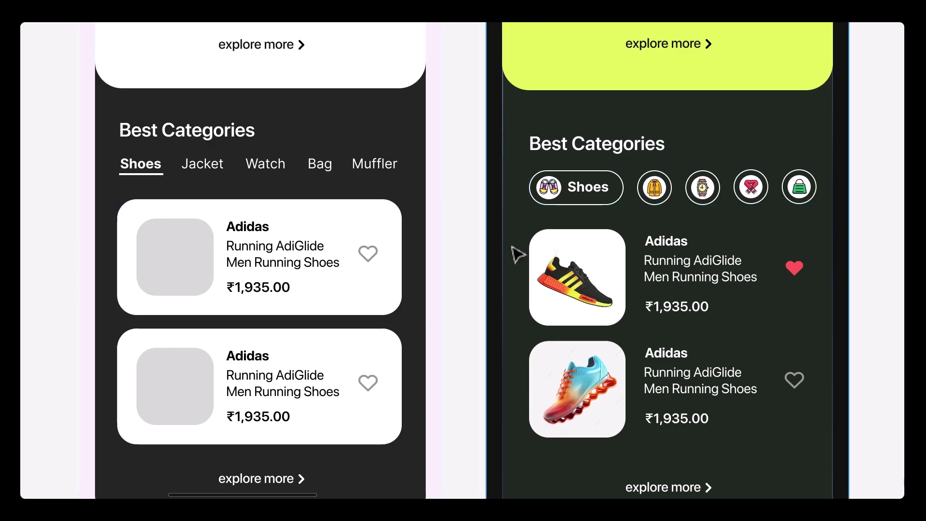
Step: Compare the cash benefits banners and Top 3 Influencers cards of both redesigns, and examine all three screens side by side
scroll(872, 174, "down", 10)
scroll(890, 235, "down", 2)
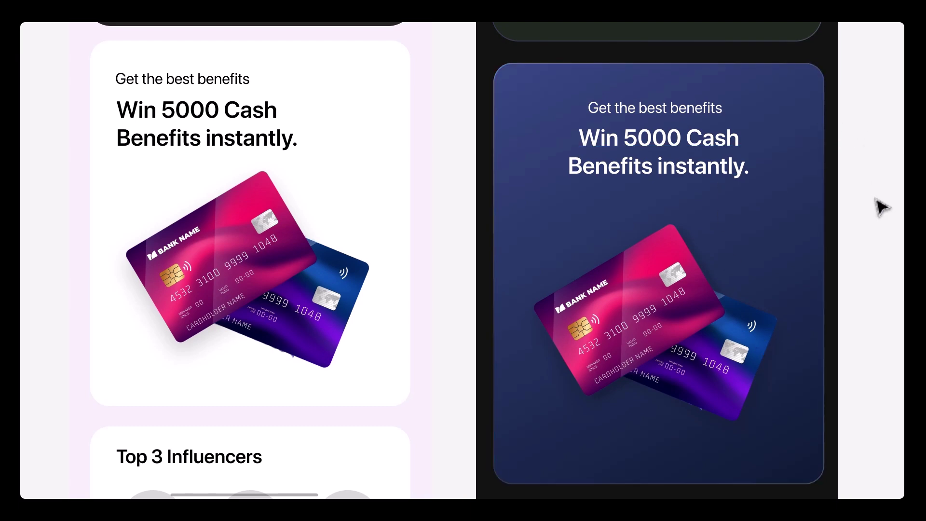
left_click_drag(866, 357, 858, 178)
left_click_drag(859, 377, 867, 215)
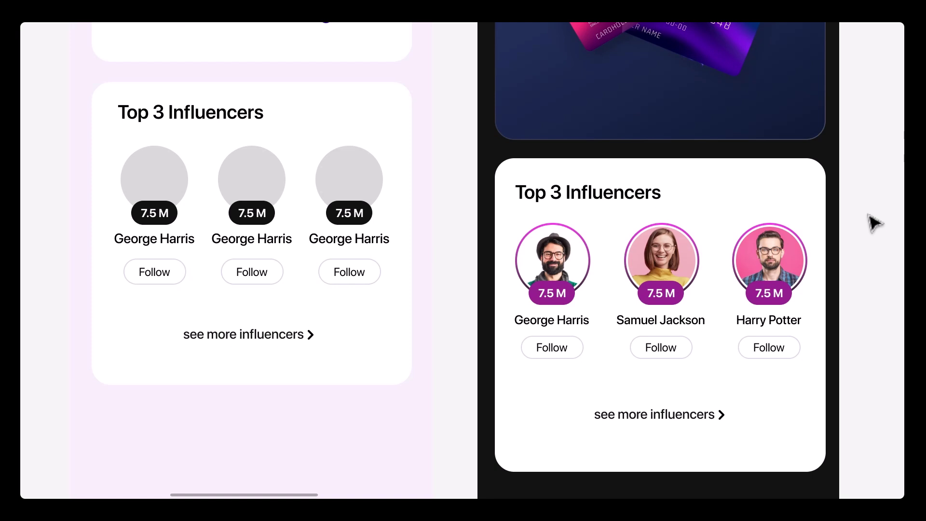
key("ctrl+minus")
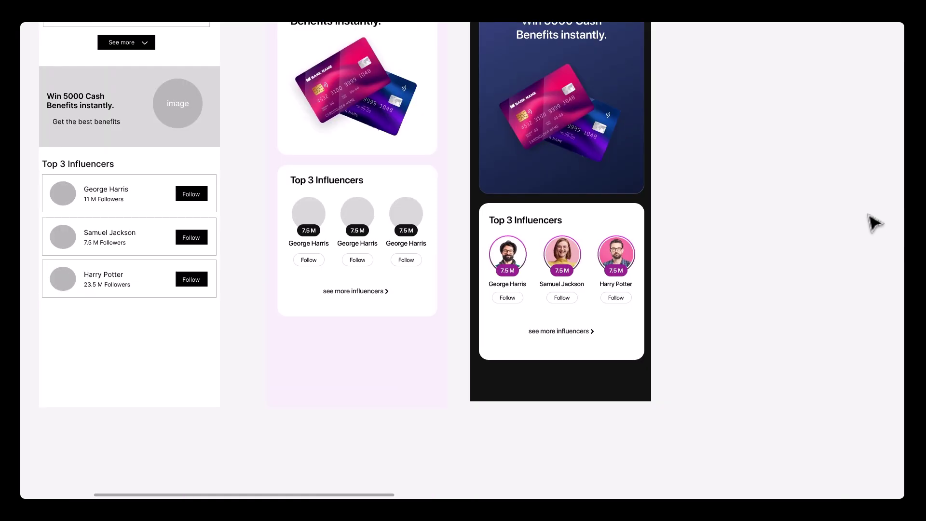
left_click_drag(787, 195, 826, 388)
key("ctrl+minus")
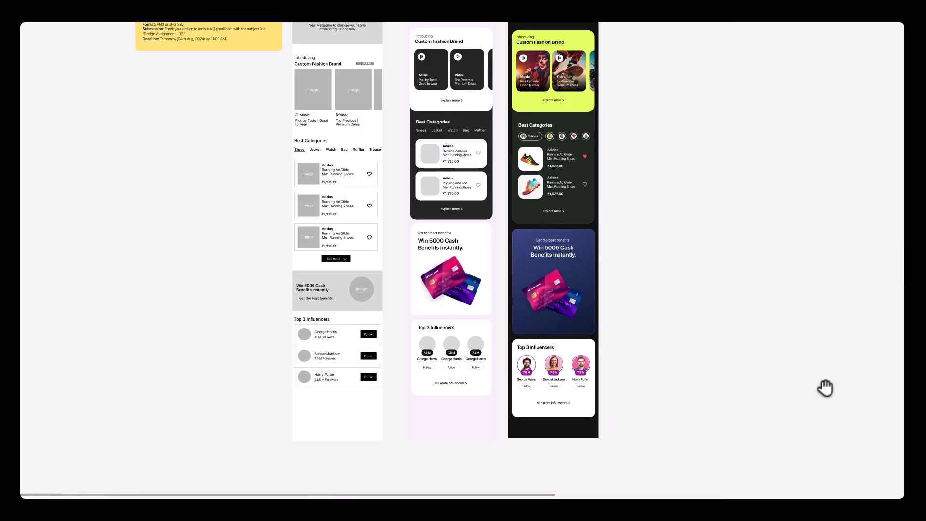
left_click_drag(718, 130, 744, 209)
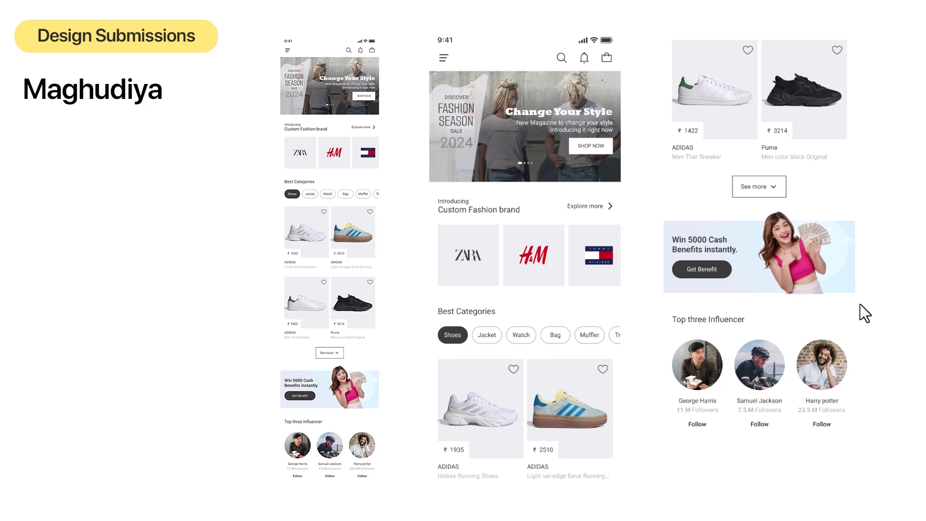
key("Right")
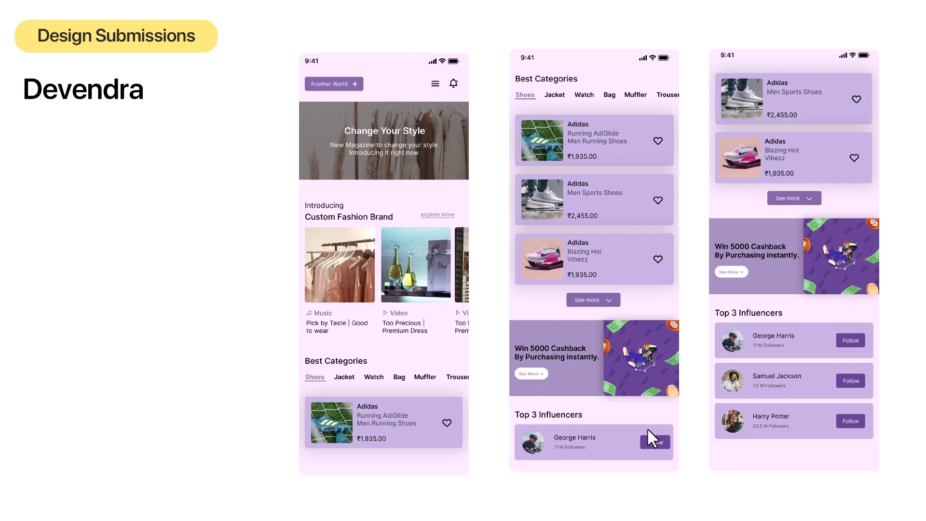
key("Right")
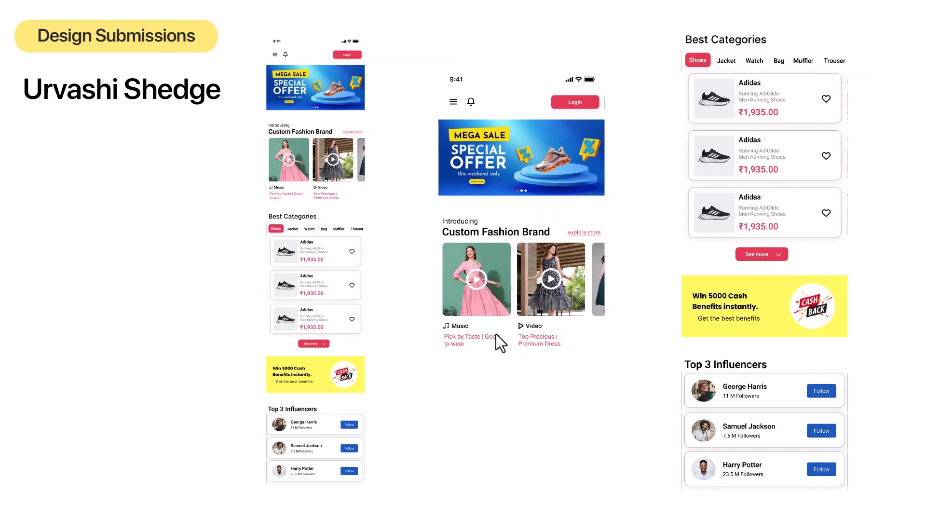